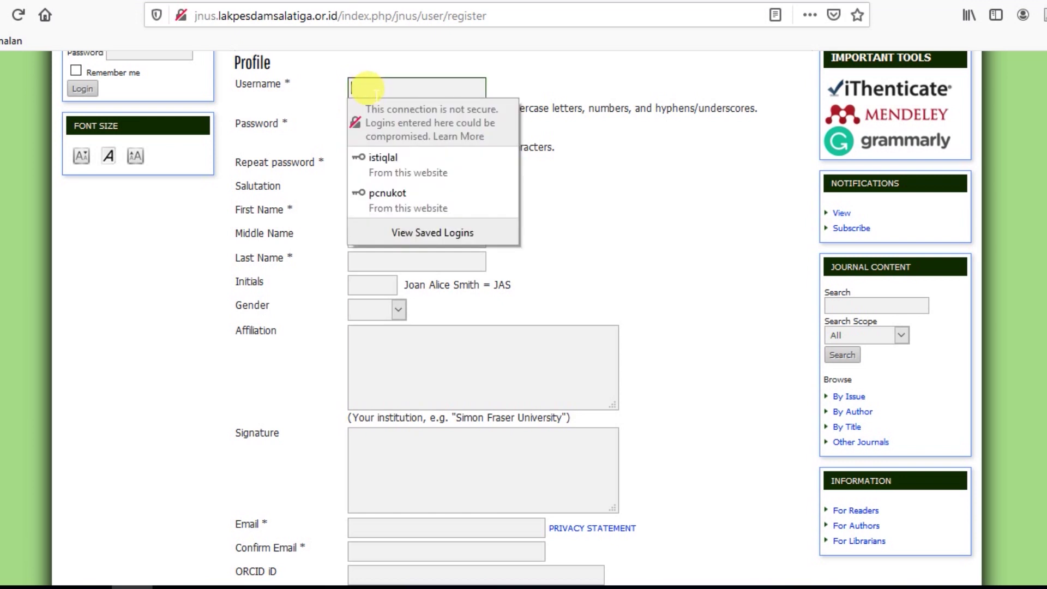
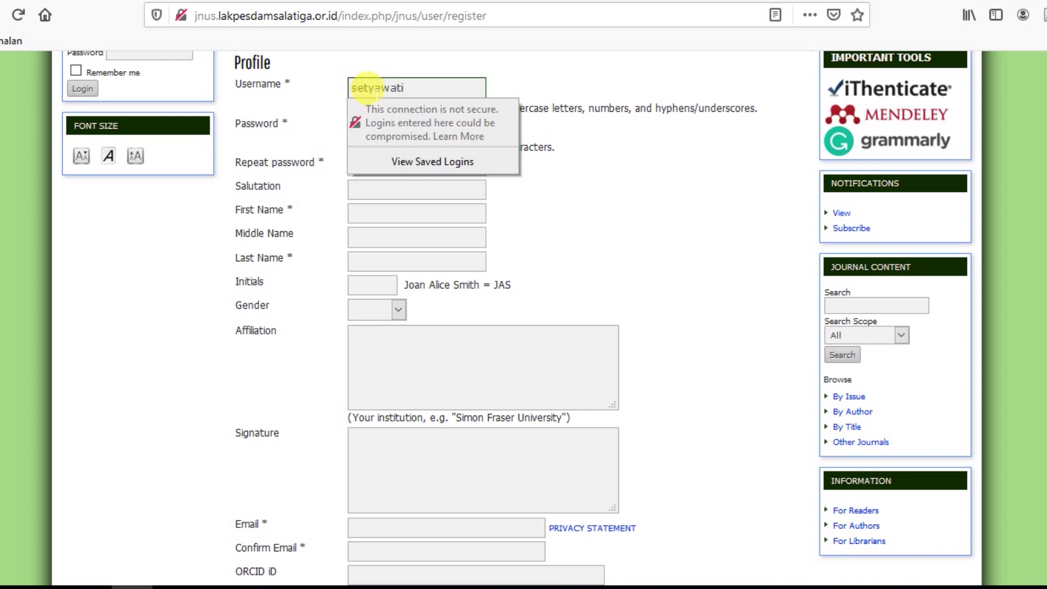
Enter the chosen username, the account password twice, and the user's first name.
key("Tab")
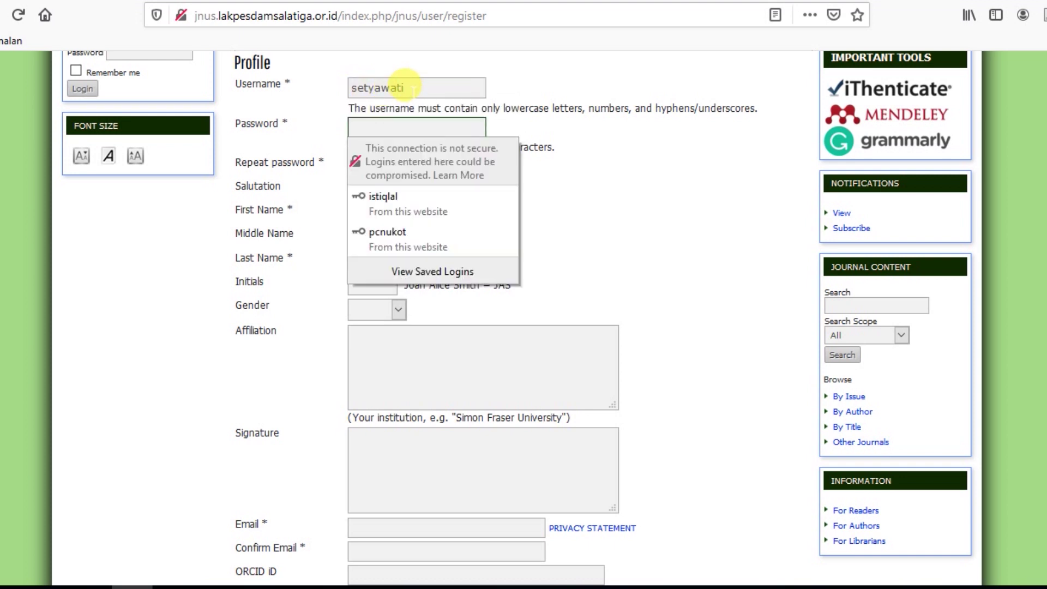
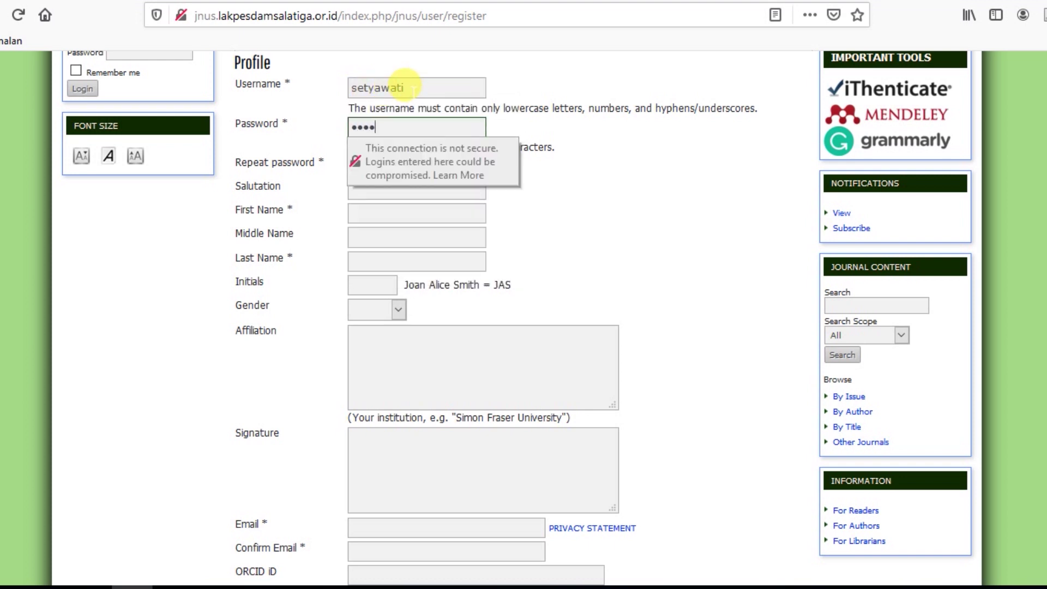
left_click(676, 158)
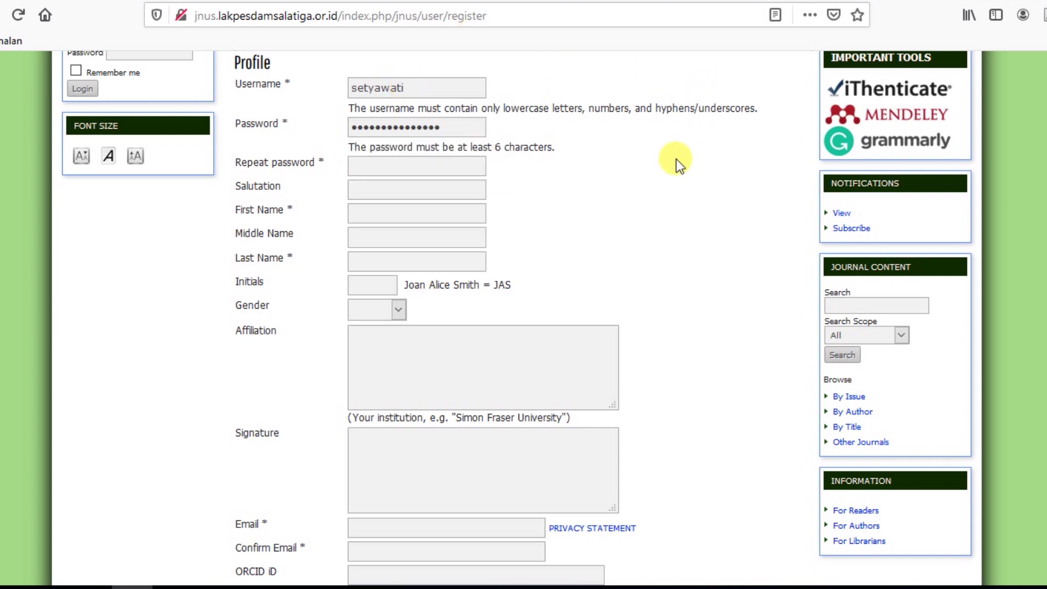
left_click(464, 166)
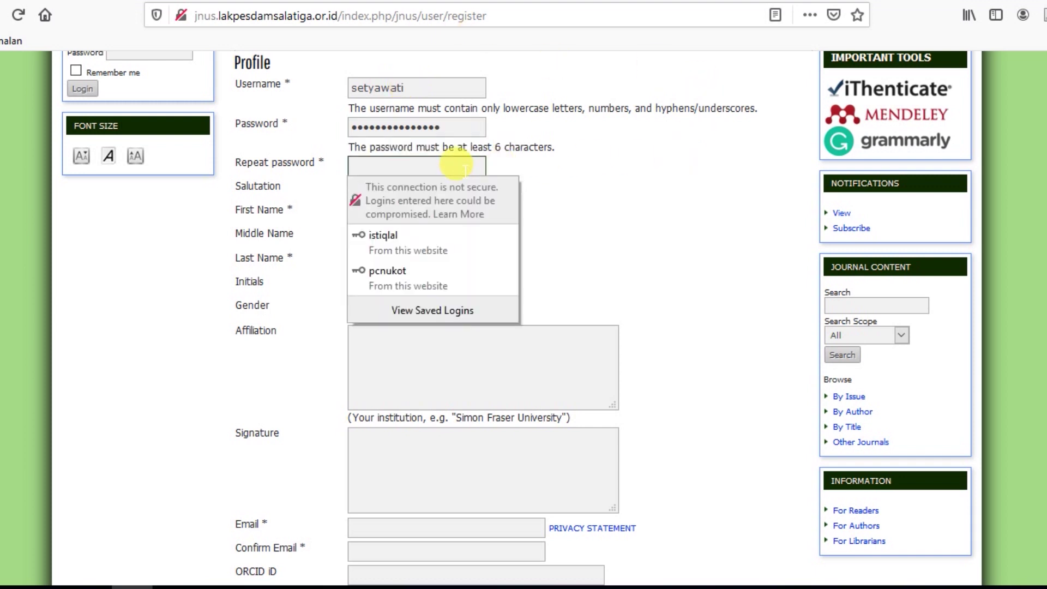
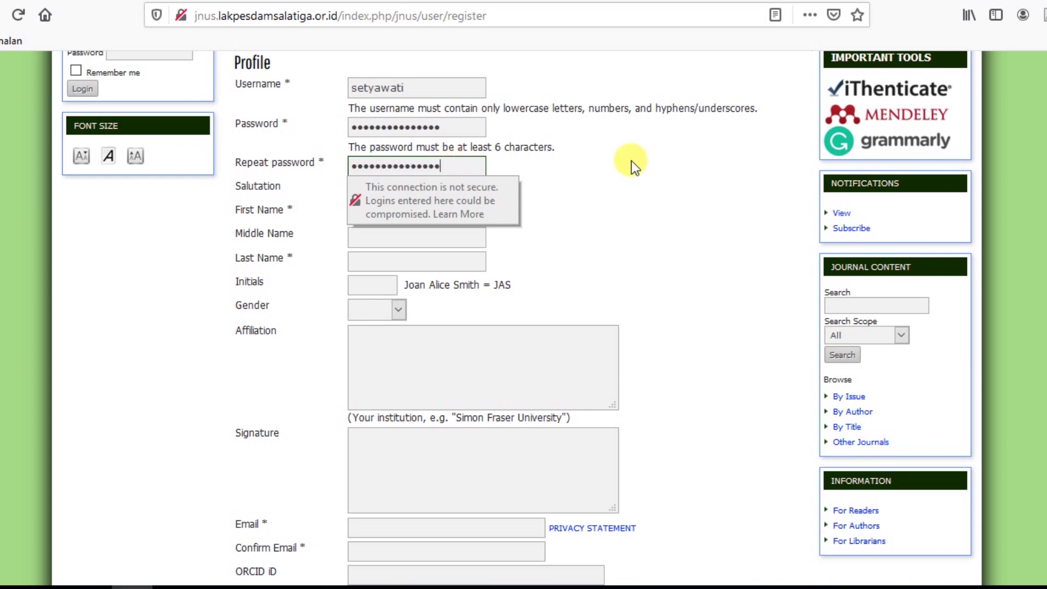
left_click(640, 157)
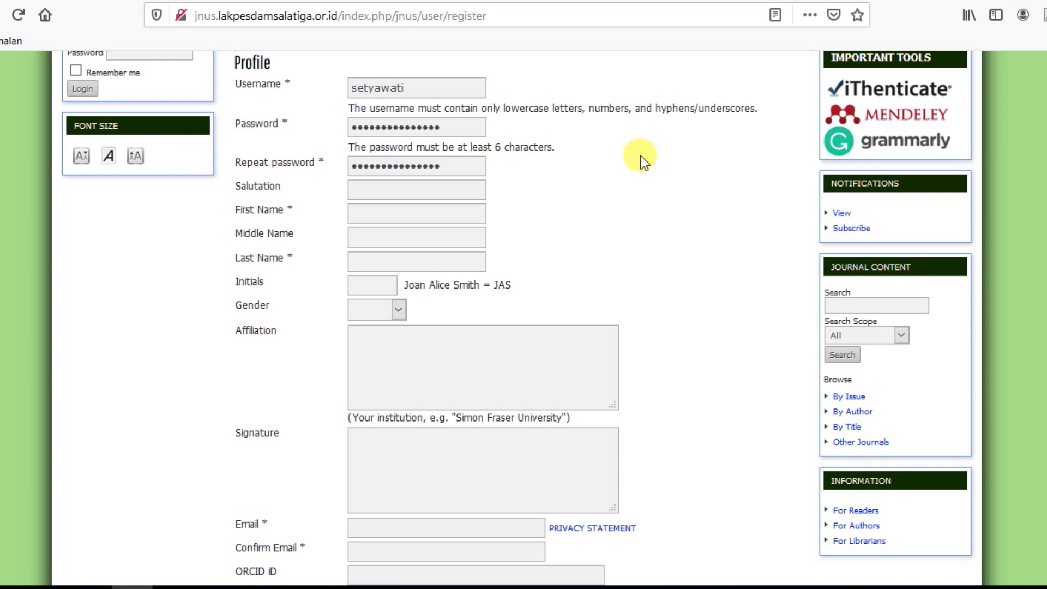
left_click(375, 213)
type("Setyawati")
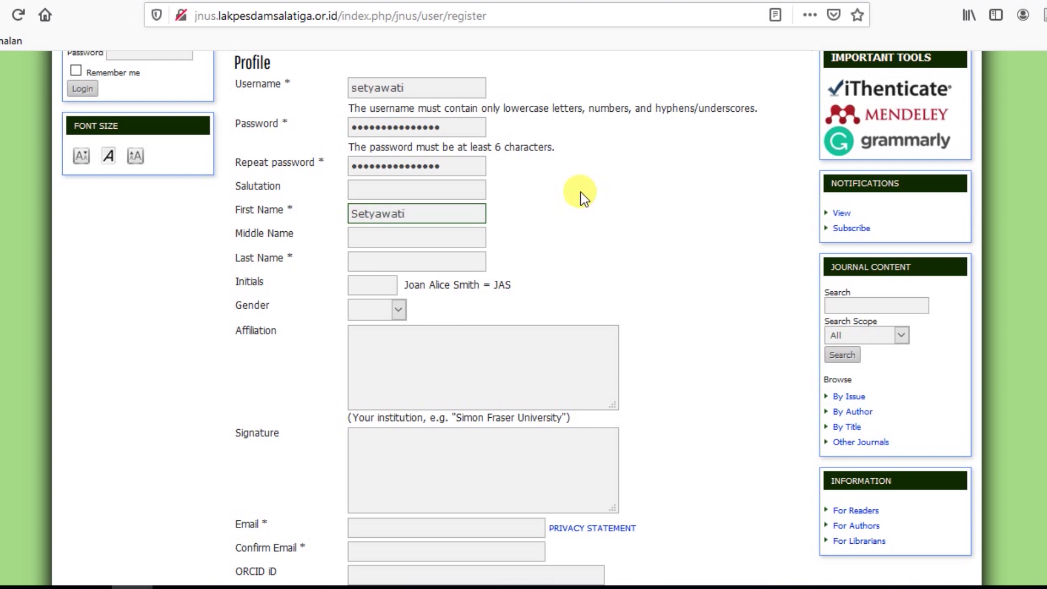
Fill in the user's surname in Last Name and their e-mail address in Email.
left_click(366, 266)
type("Setyawati")
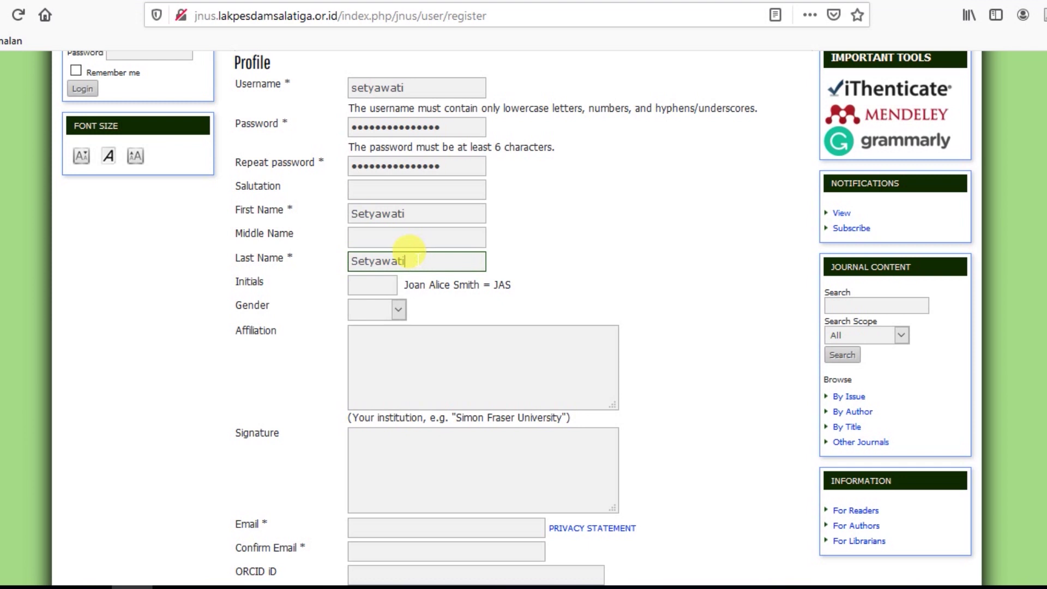
left_click(606, 205)
scroll(606, 205, "down", 3)
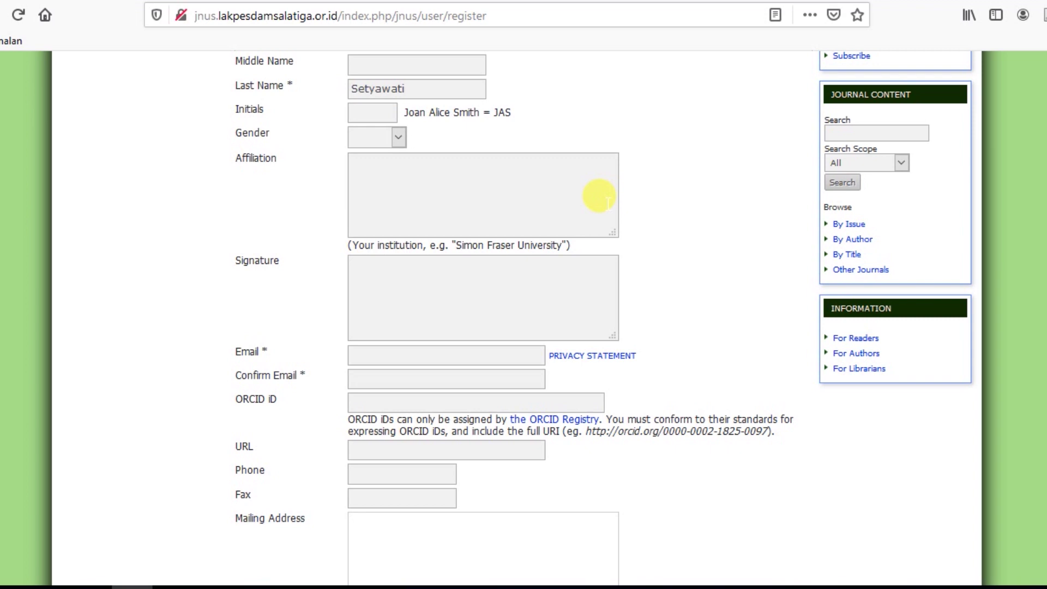
scroll(607, 203, "down", 5)
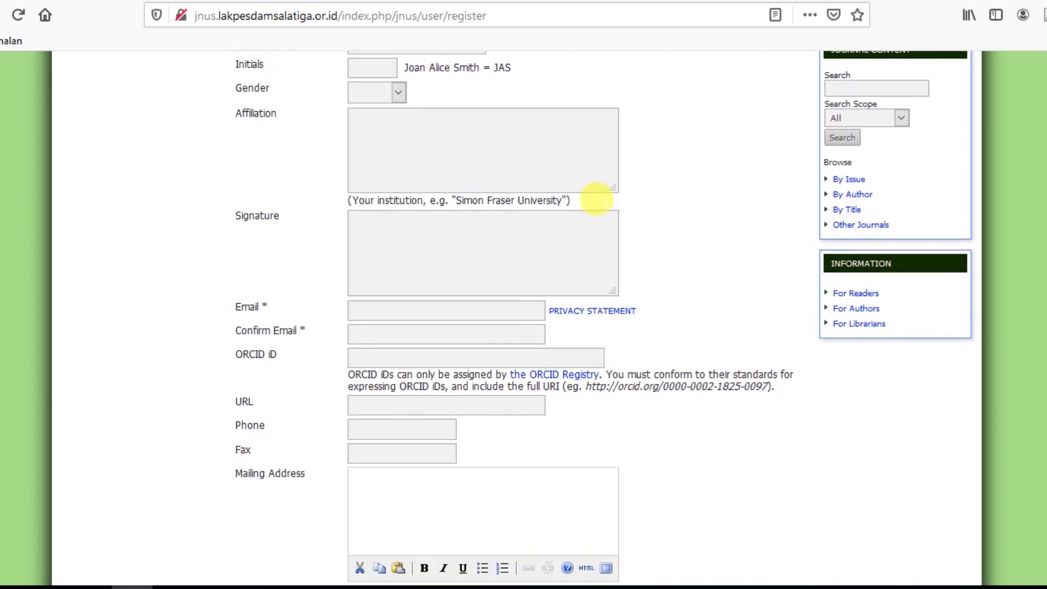
left_click(402, 97)
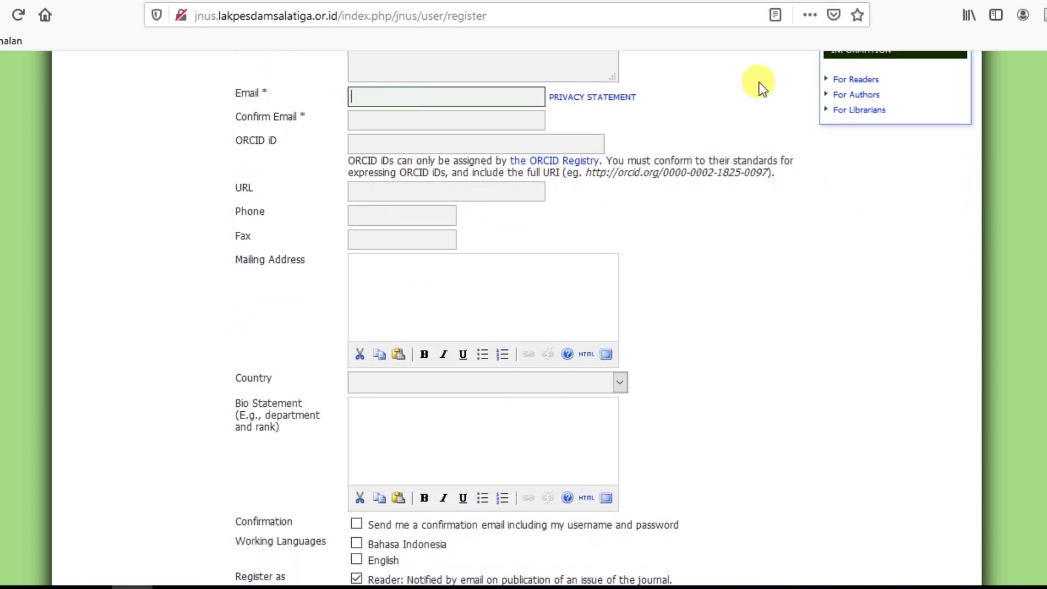
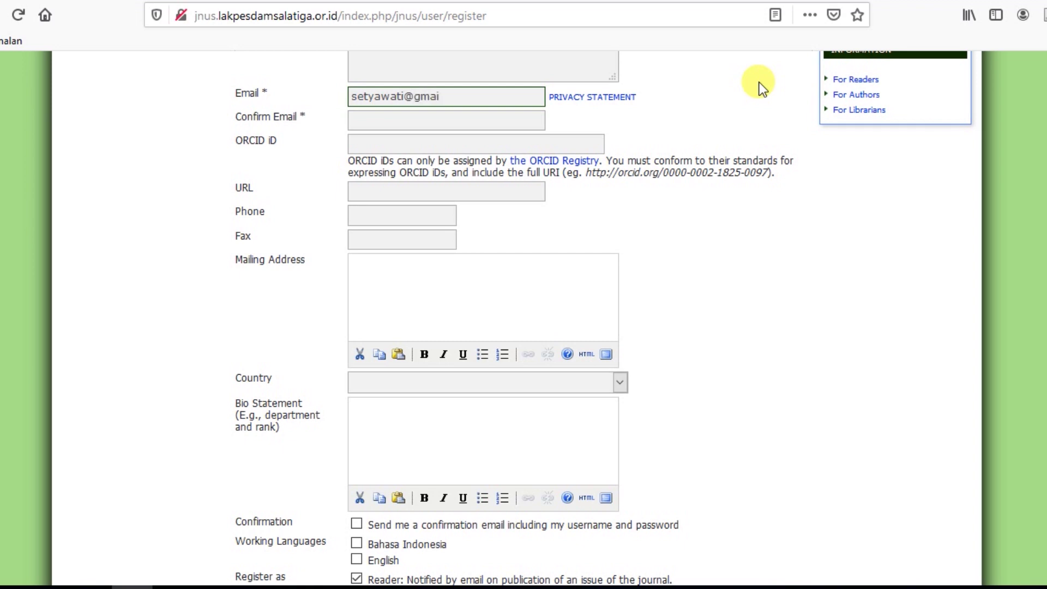
left_click(715, 105)
scroll(726, 112, "up", 5)
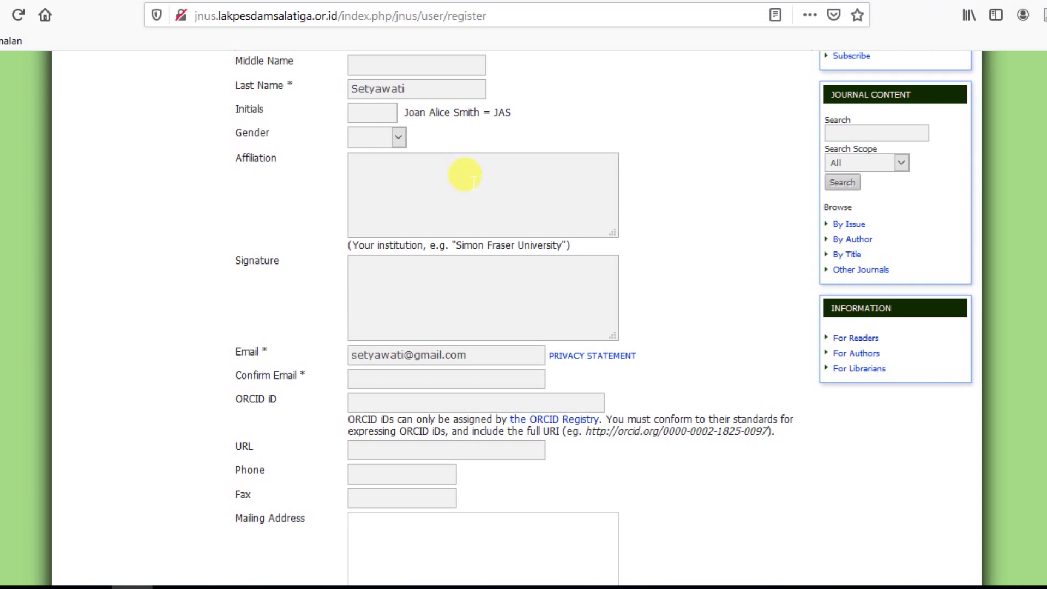
Set the affiliation to 'MAN 5 Tempel' and the gender to F.
left_click(474, 181)
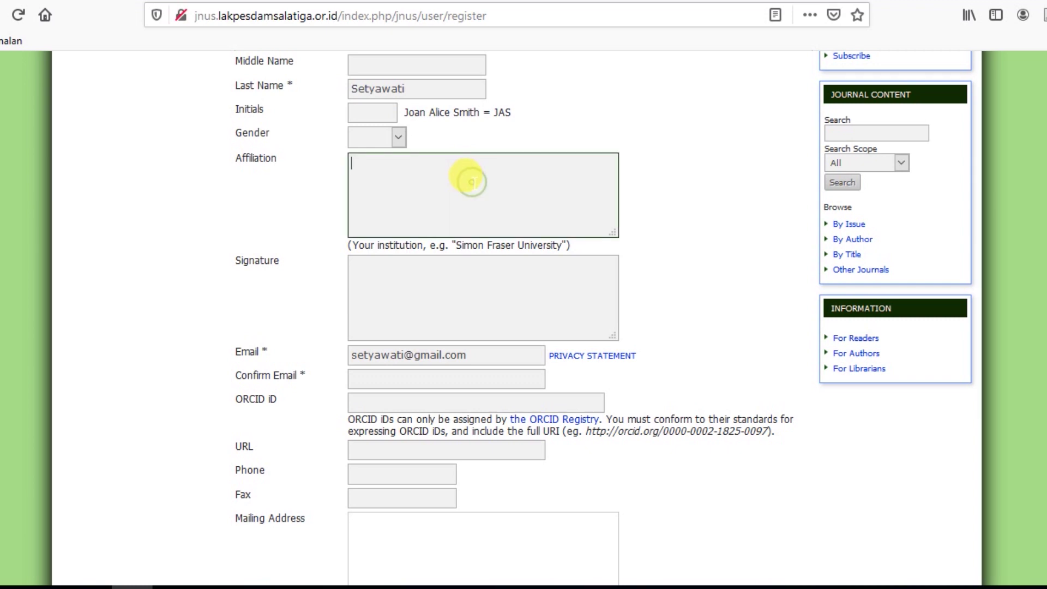
type("MAN 5 Tempal")
key("BackSpace")
key("BackSpace")
type("el")
left_click(399, 139)
left_click(358, 191)
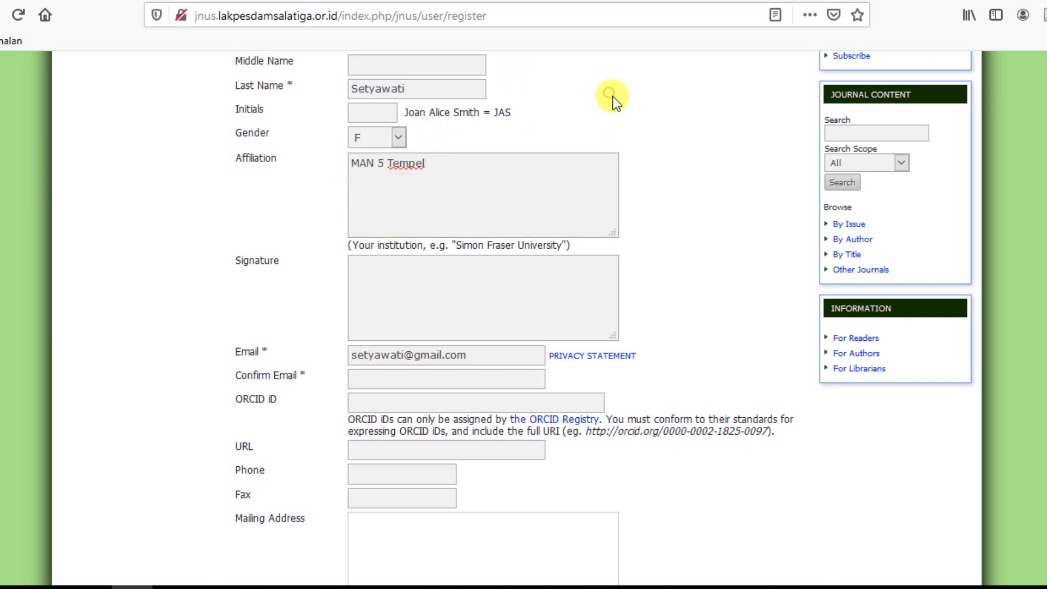
Repeat the user's e-mail address in the Confirm Email field.
scroll(613, 97, "down", 1)
scroll(614, 97, "up", 4)
scroll(613, 103, "down", 5)
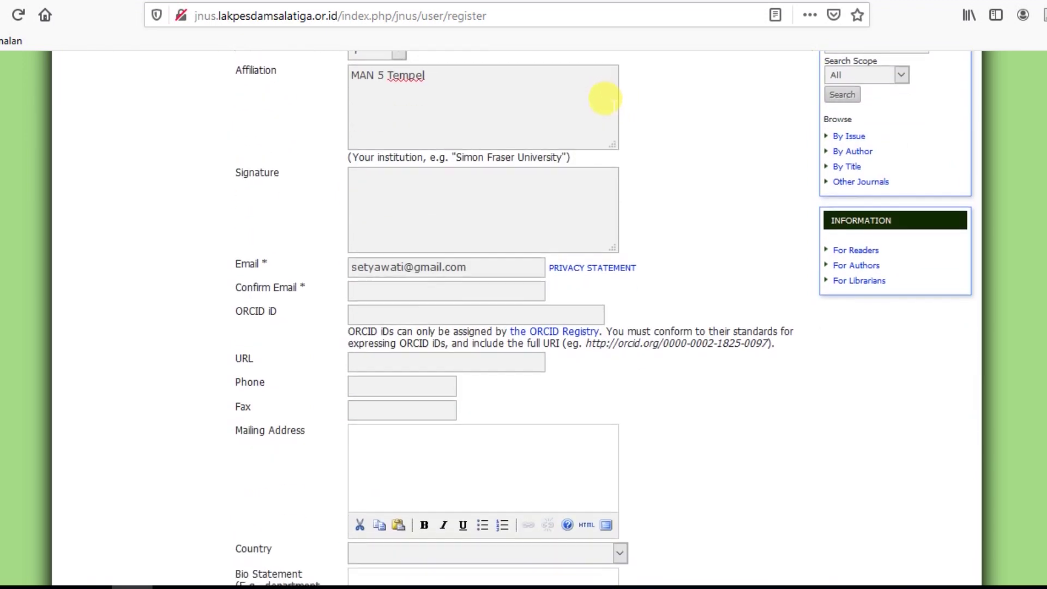
left_click(371, 206)
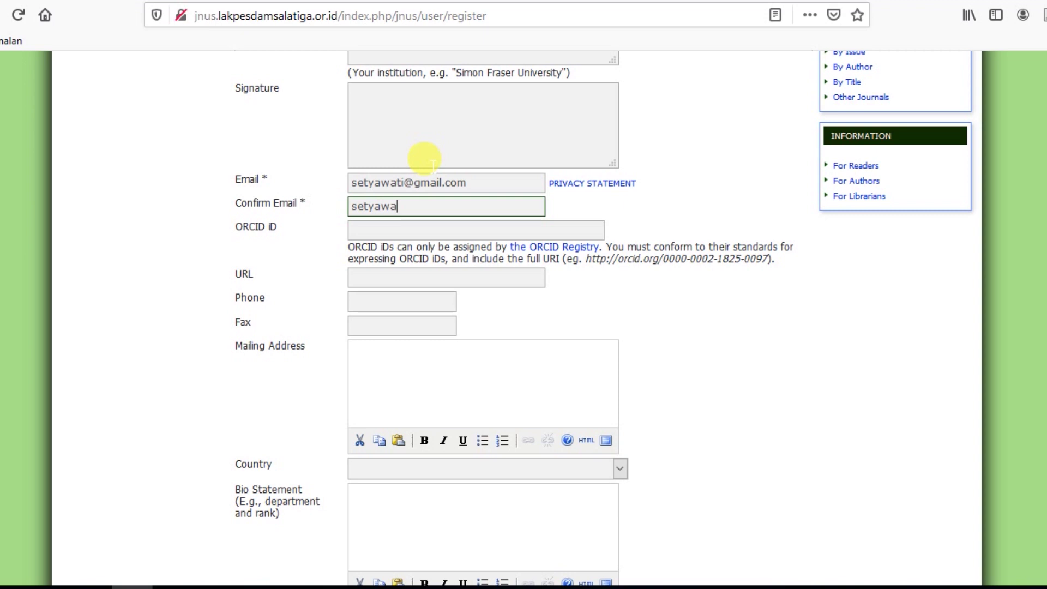
left_click(677, 192)
left_click(434, 277)
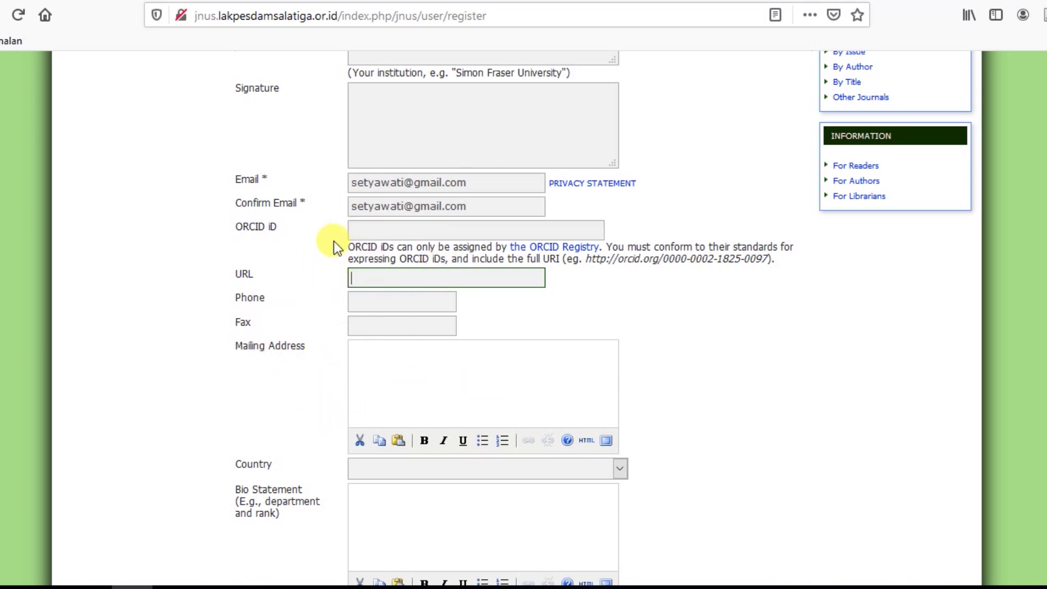
Open Google Scholar in a new tab and go to the profile page.
left_click(156, 1)
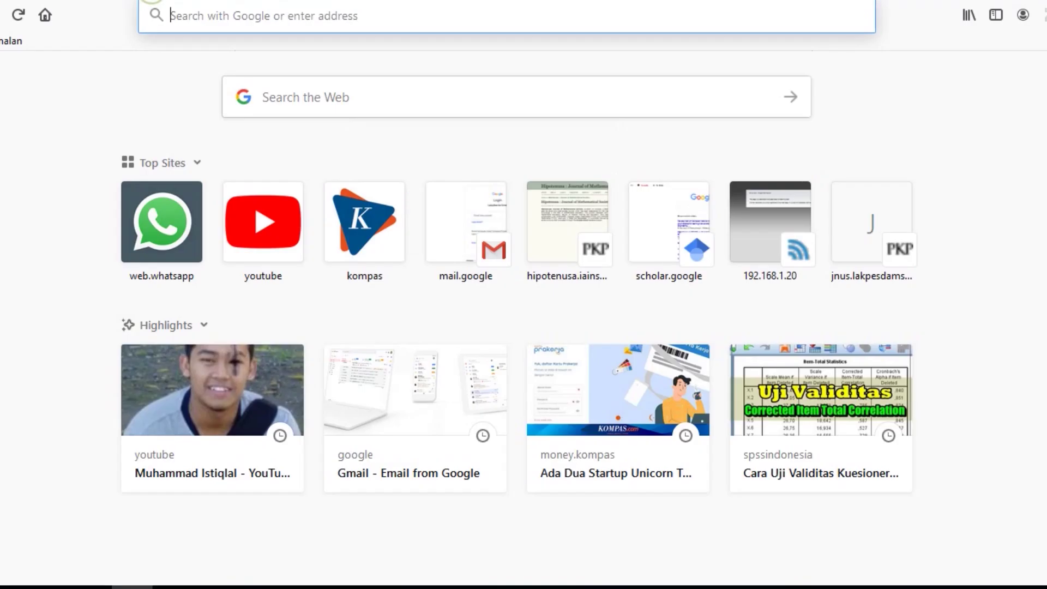
type("scholar.google.com/")
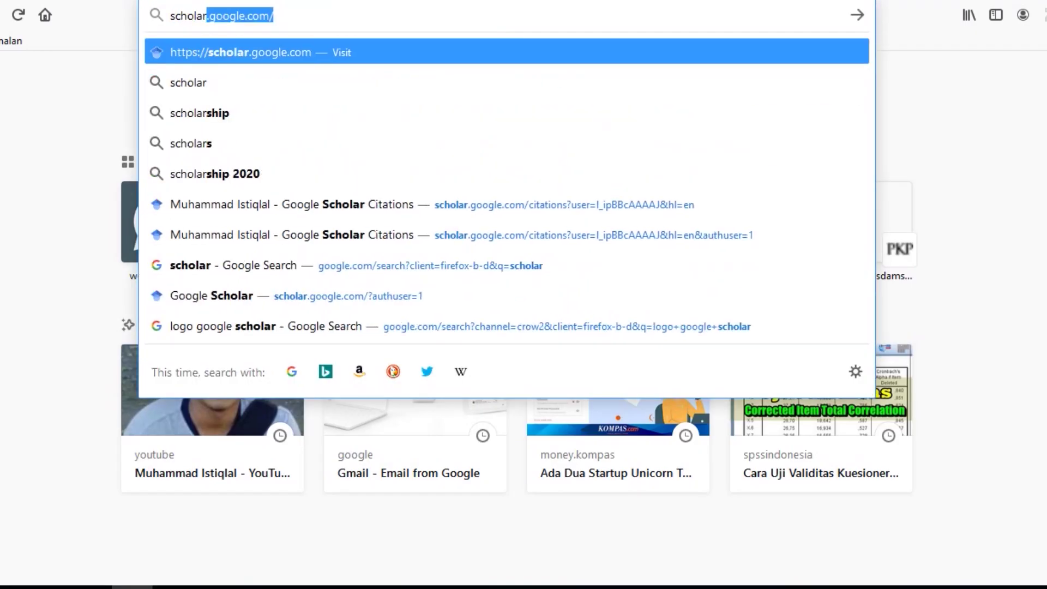
key("Return")
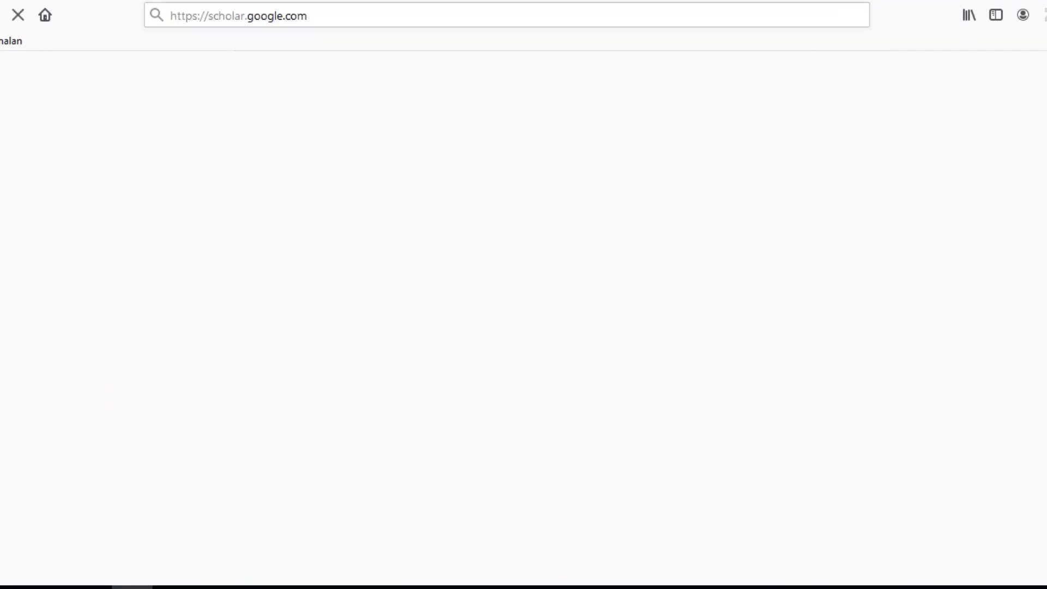
left_click(71, 82)
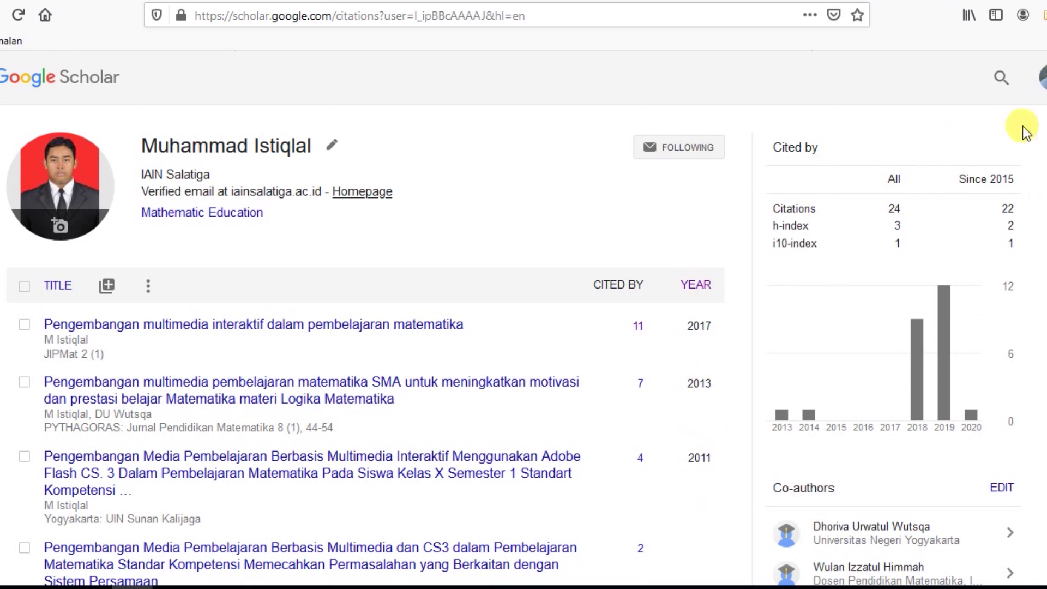
Copy the Scholar profile address and paste it into the registration form's URL field.
left_click(467, 14)
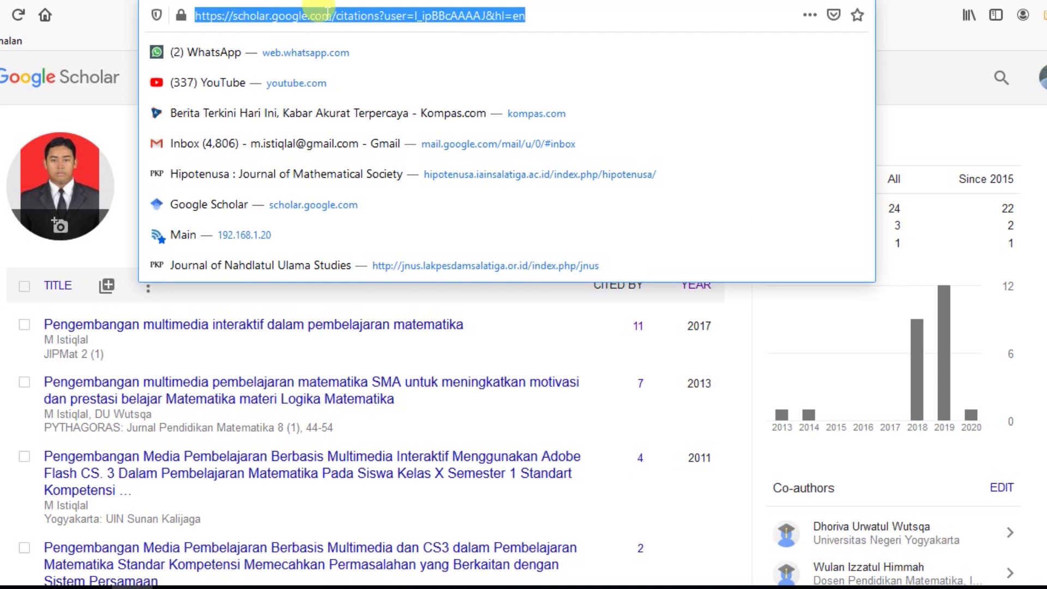
right_click(330, 14)
left_click(372, 68)
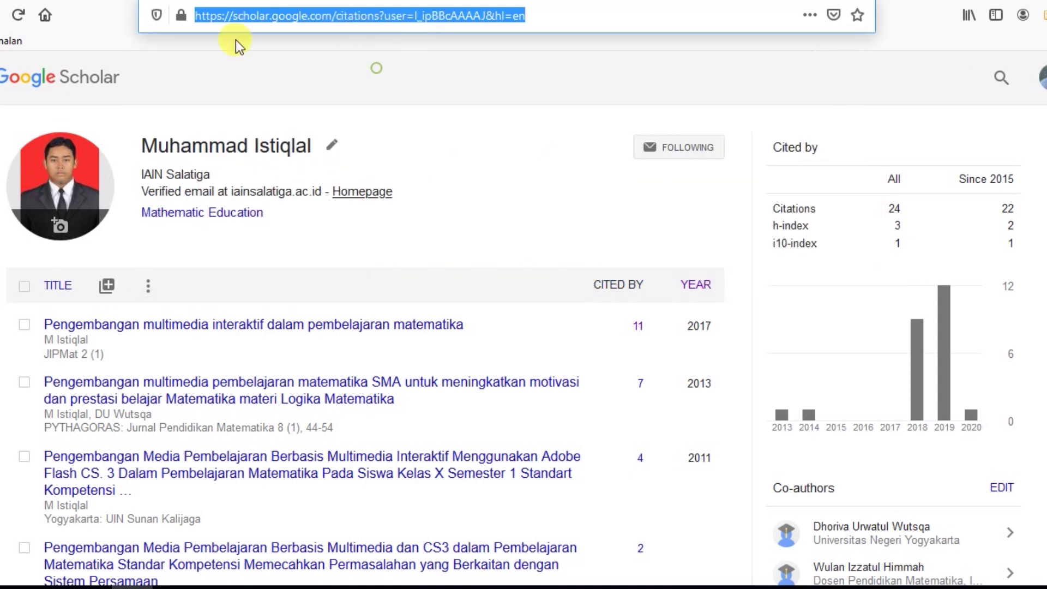
key("ctrl+Tab")
left_click(381, 279)
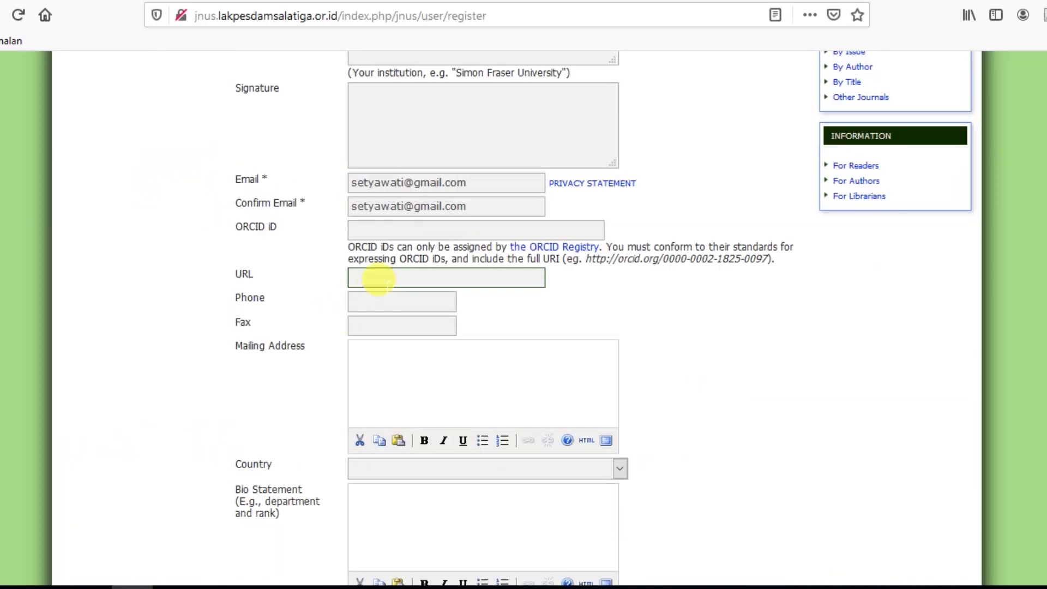
key("ctrl+v")
Enter the user's phone number in the Phone field, accepting the autocomplete suggestion.
left_click(689, 297)
scroll(688, 296, "down", 2)
left_click(446, 217)
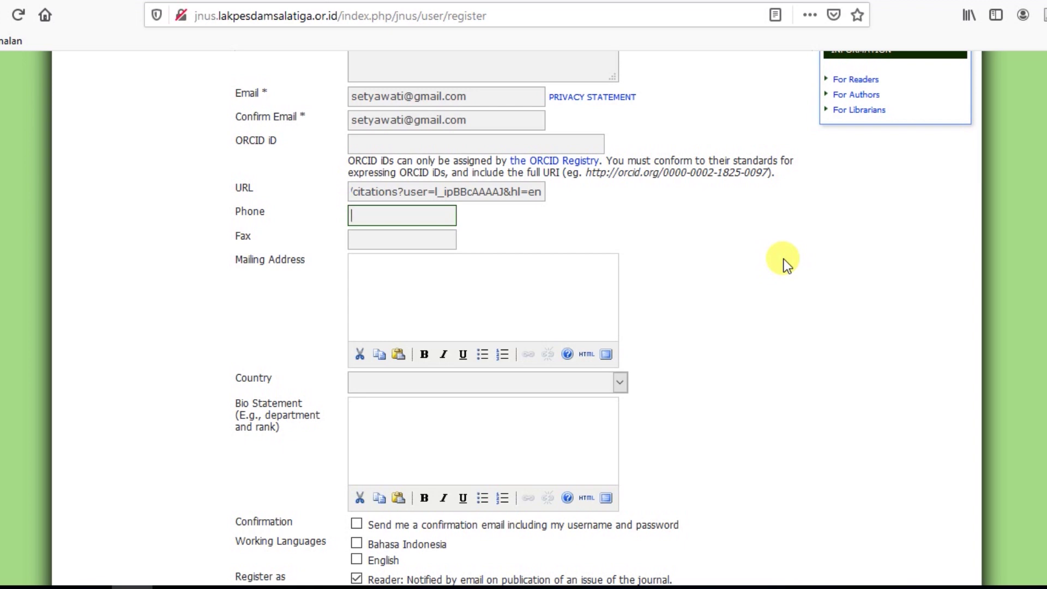
type("12")
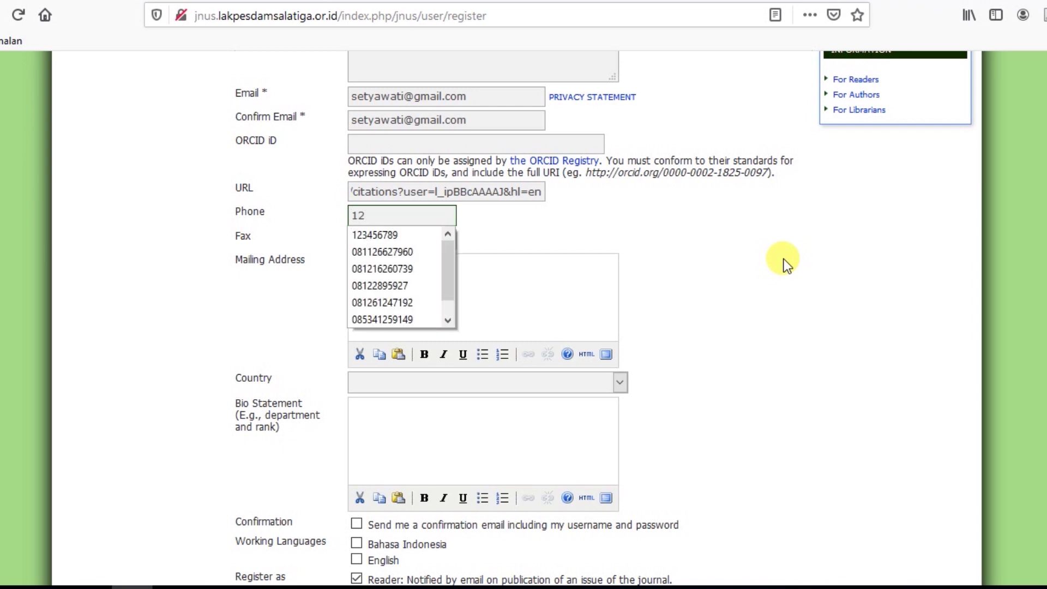
type("3456789")
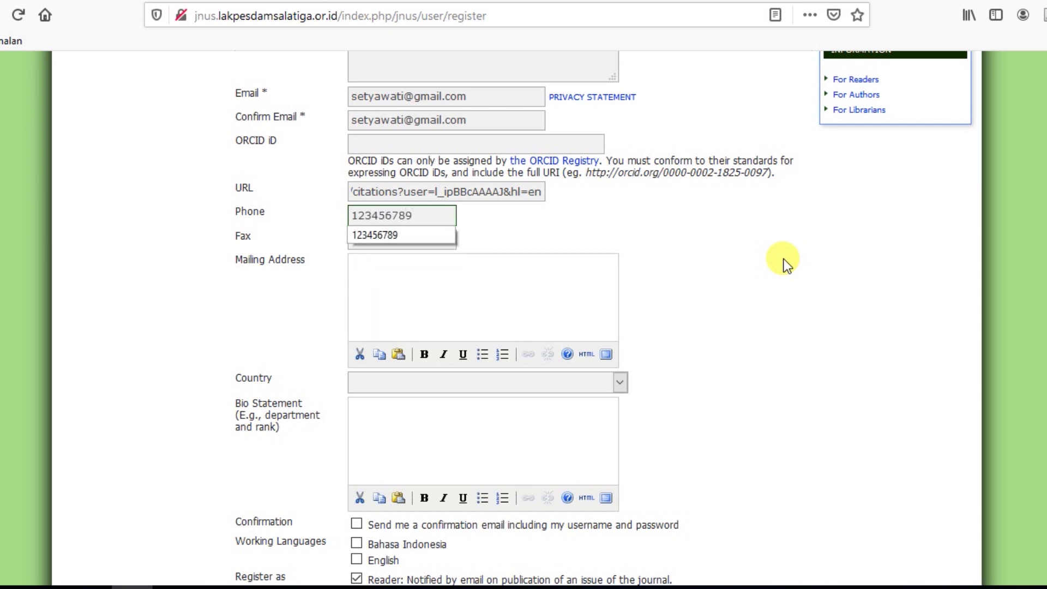
left_click(784, 259)
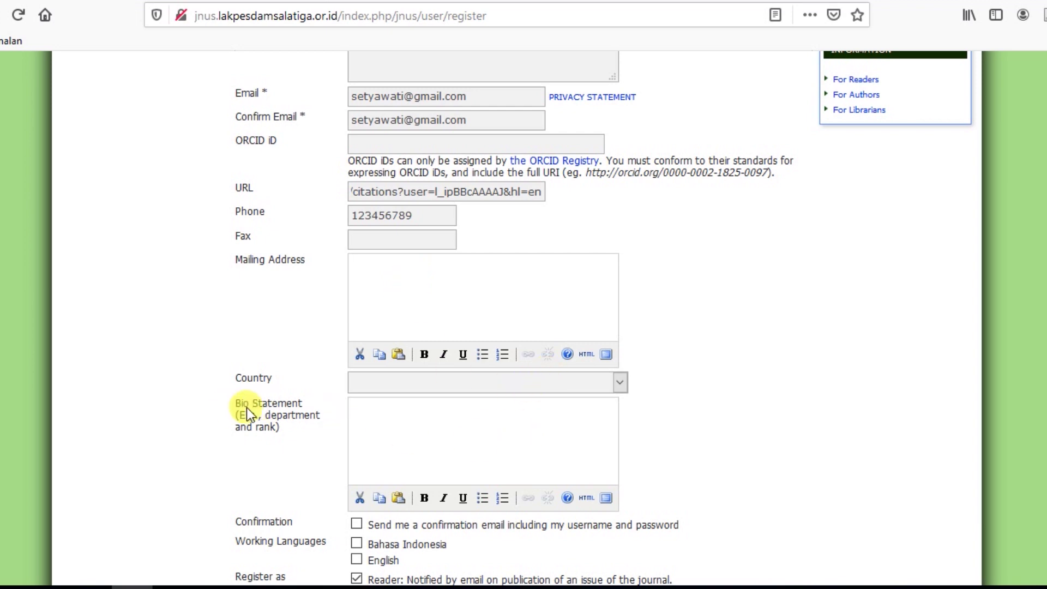
Tick Bahasa Indonesia and English, untick the confirmation email, add the Author role, and register.
left_click(459, 421)
scroll(460, 421, "down", 5)
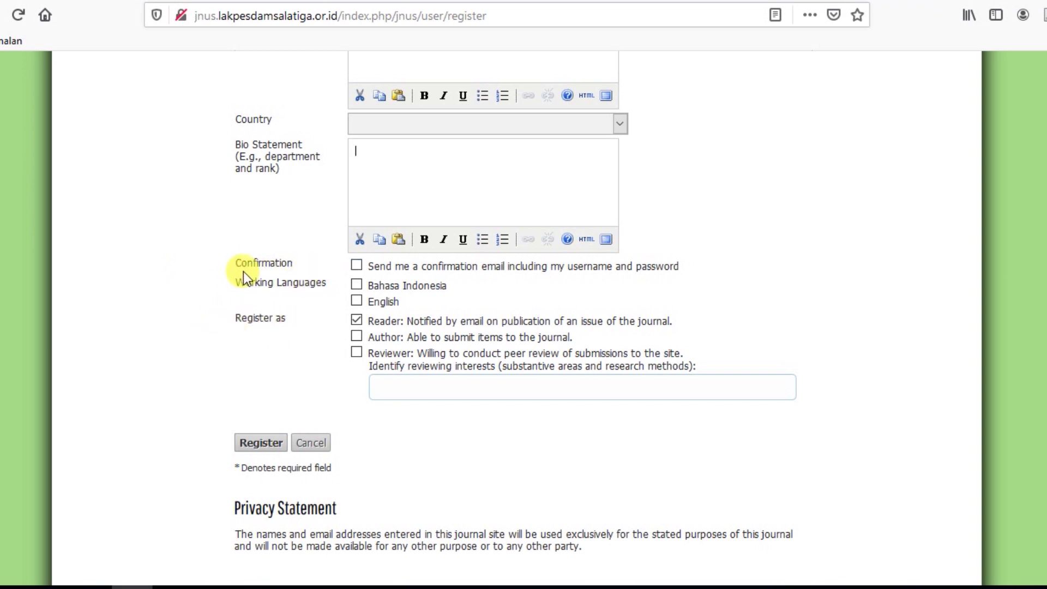
left_click(356, 282)
left_click(356, 267)
left_click(357, 302)
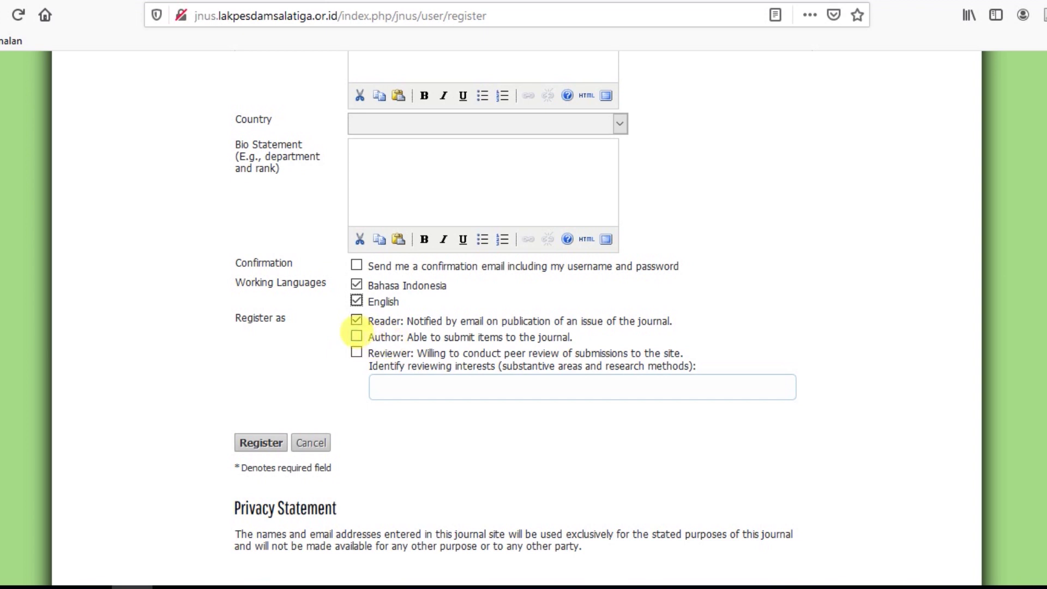
left_click(356, 337)
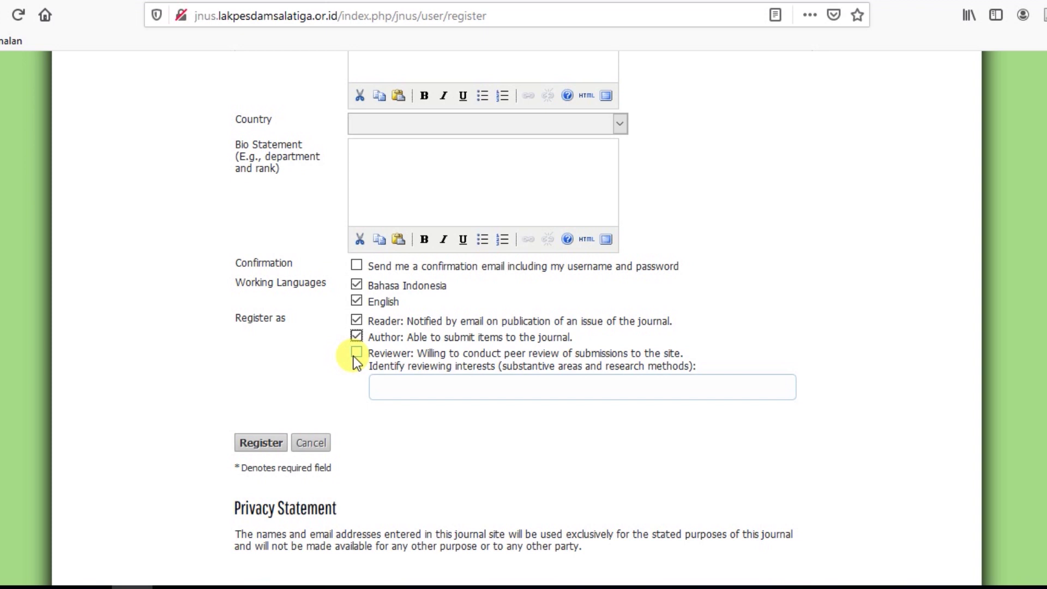
left_click(250, 447)
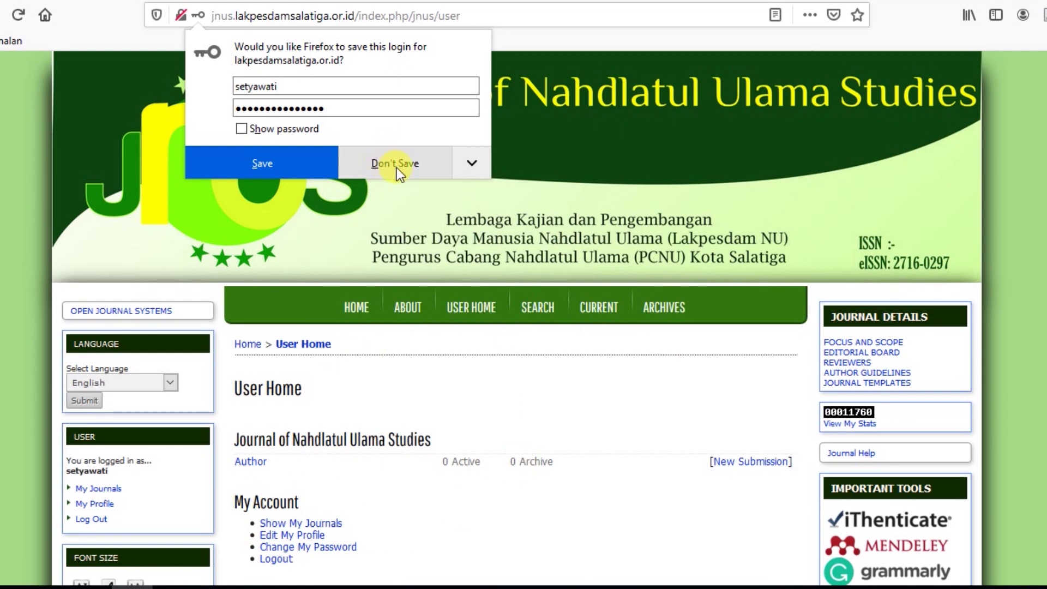
Decline saving the login, then log in to the journal with the new account's password.
left_click(397, 167)
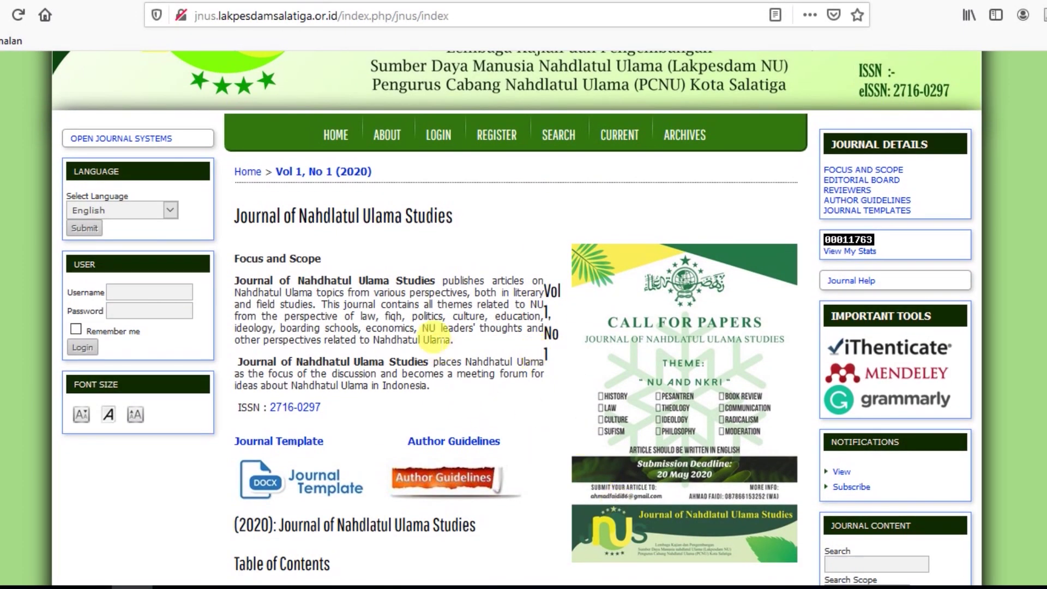
left_click(442, 138)
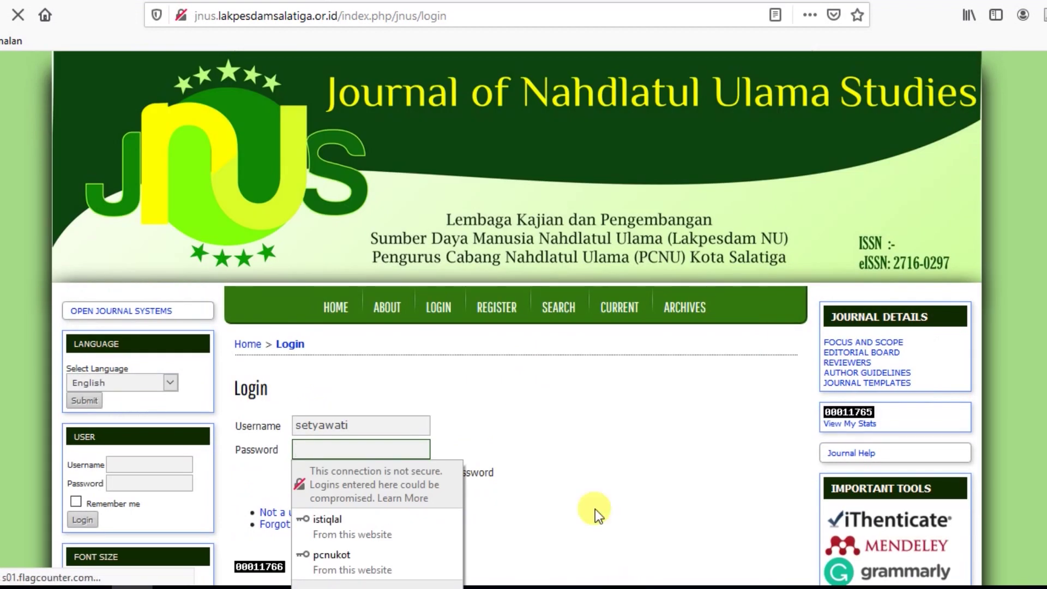
left_click(566, 418)
left_click(357, 443)
type("***************")
left_click(572, 404)
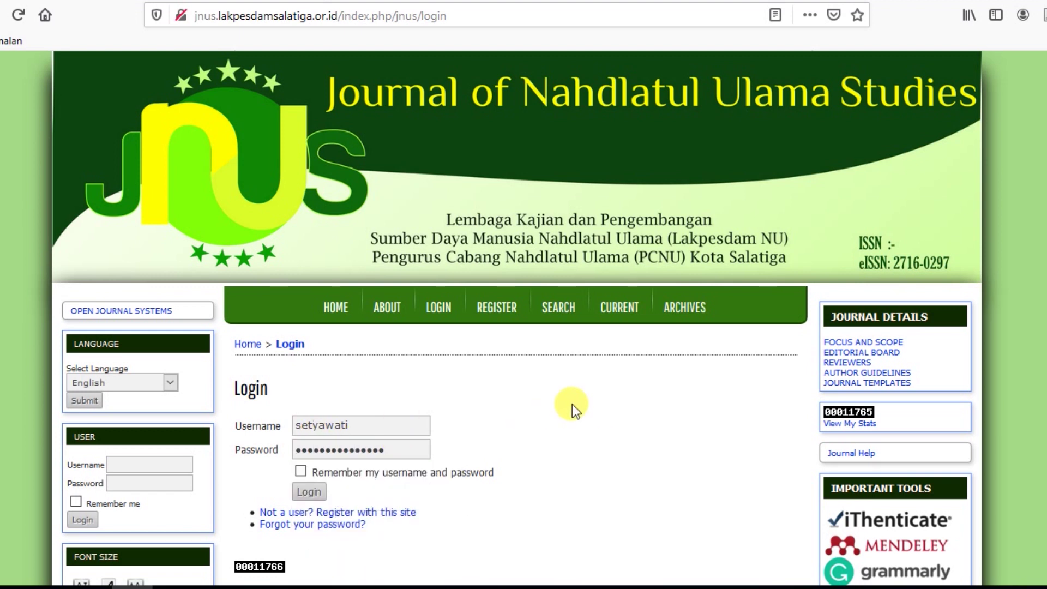
double_click(257, 426)
left_click(316, 492)
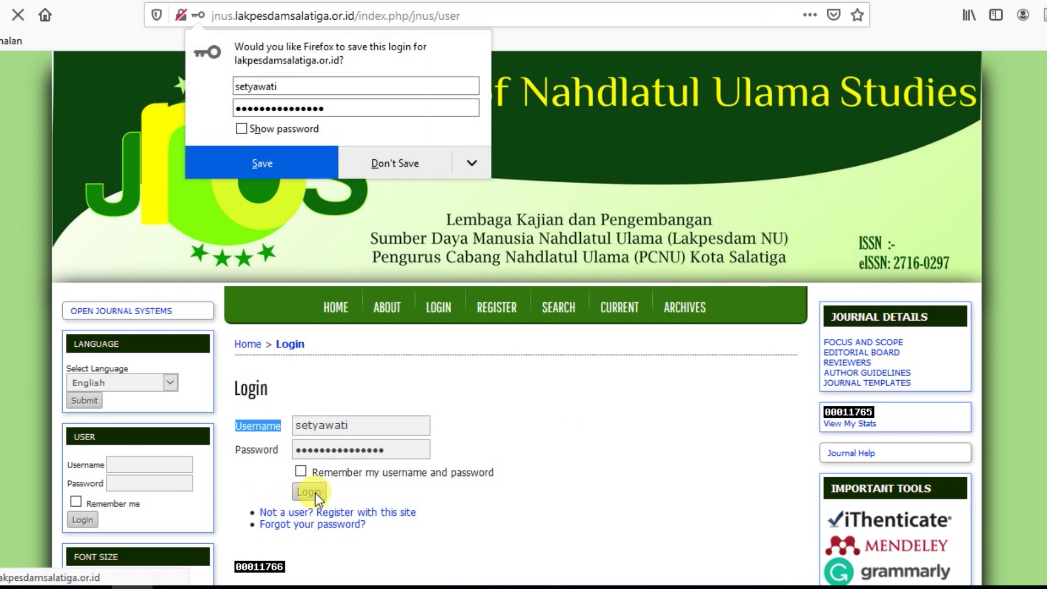
left_click(406, 161)
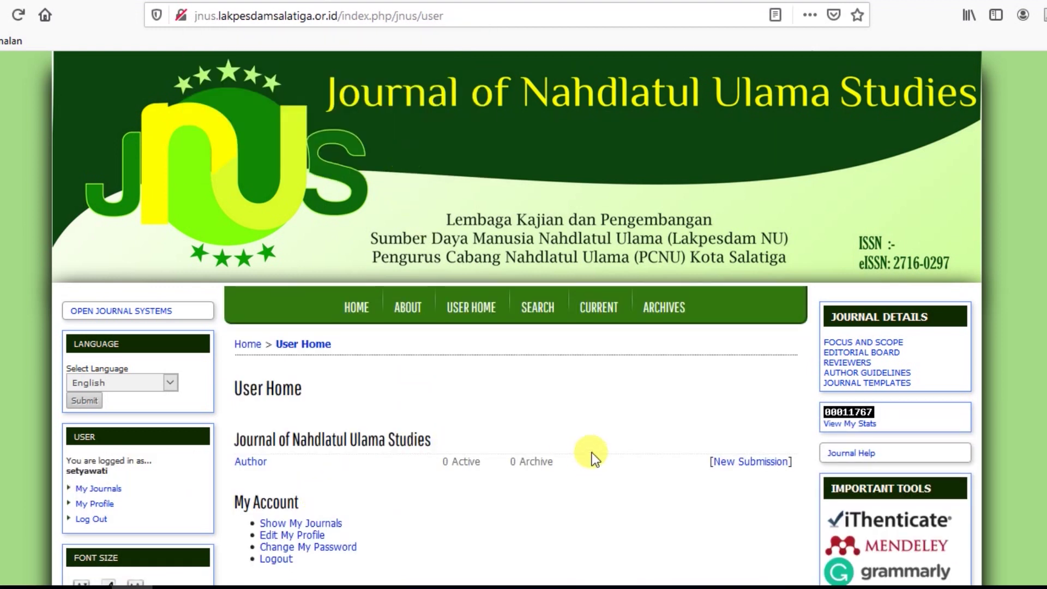
scroll(596, 437, "down", 5)
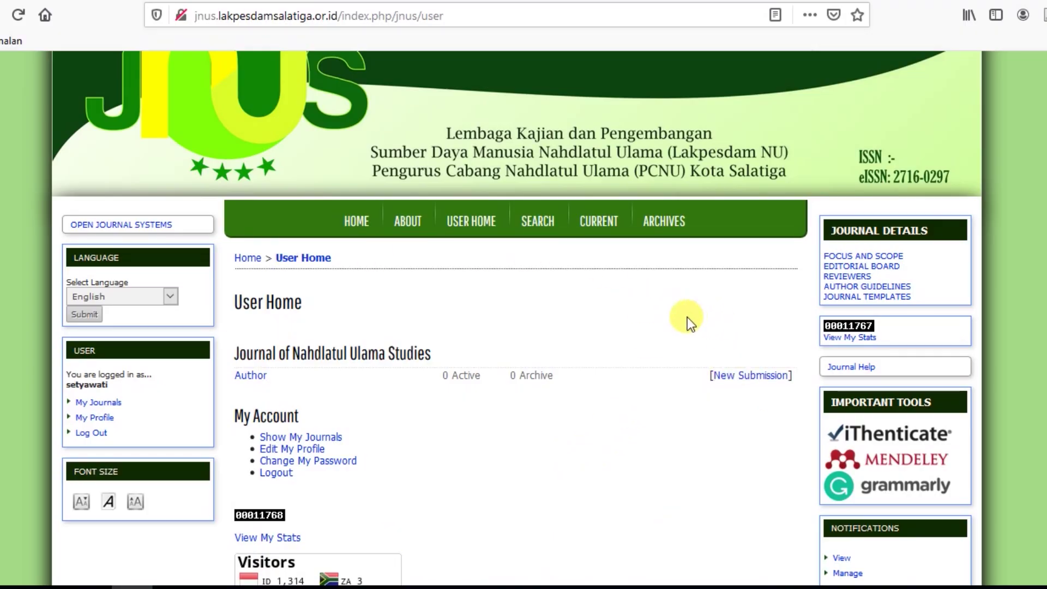
Begin a New Submission from the Author row and review the Step 1 checklist.
left_click(752, 376)
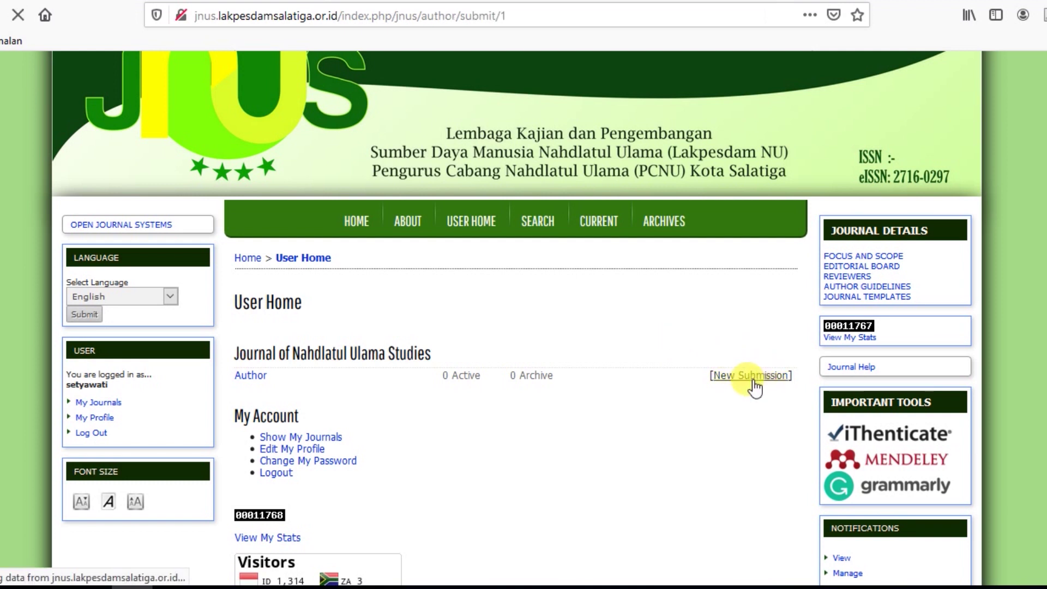
scroll(695, 375, "down", 3)
scroll(692, 374, "down", 3)
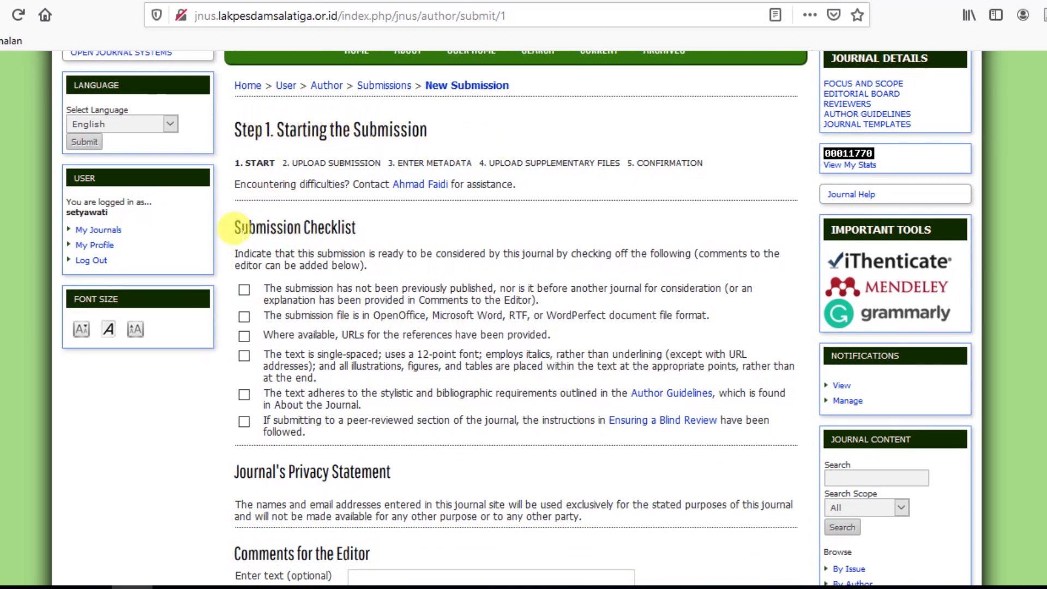
scroll(592, 245, "down", 5)
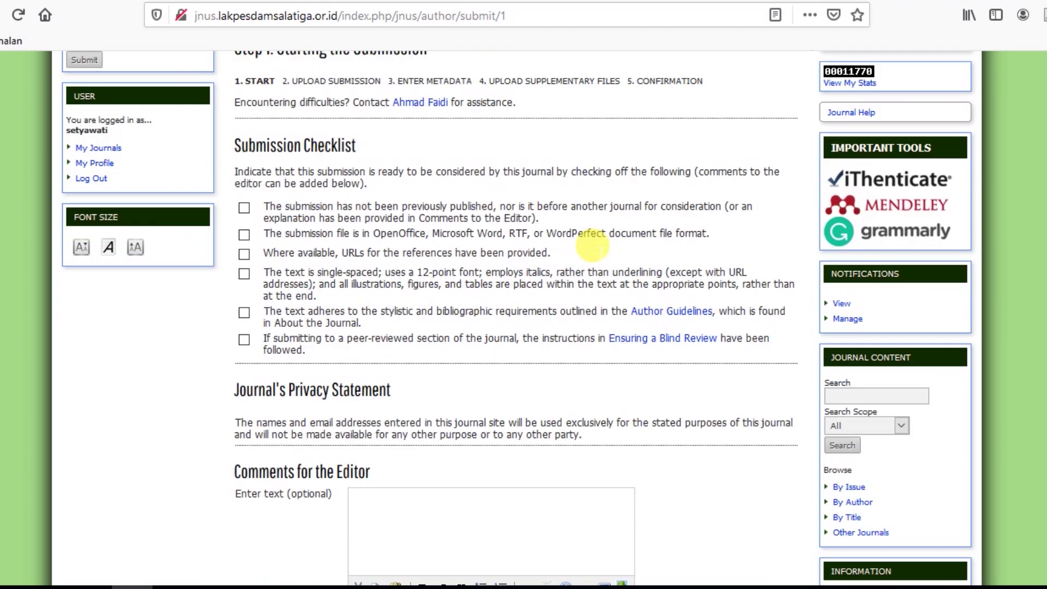
scroll(636, 222, "up", 2)
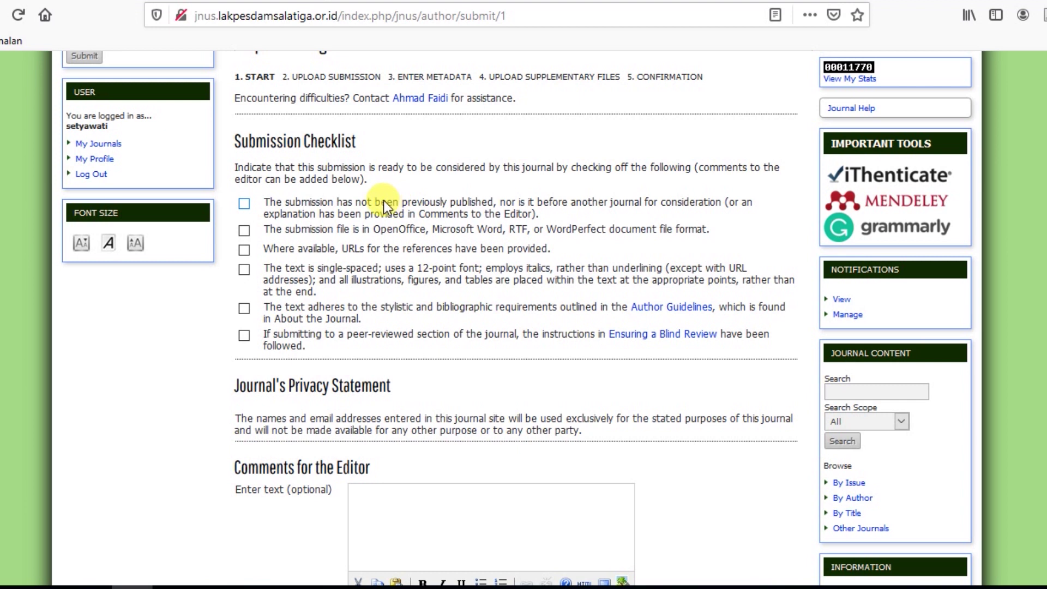
Tick the unpublished, reference URLs, single-spaced 12-point, and blind review checklist items.
left_click(245, 204)
left_click(245, 250)
left_click(245, 270)
left_click(245, 338)
Save Step 1 and continue to the Submission File section of Step 2.
scroll(418, 356, "down", 5)
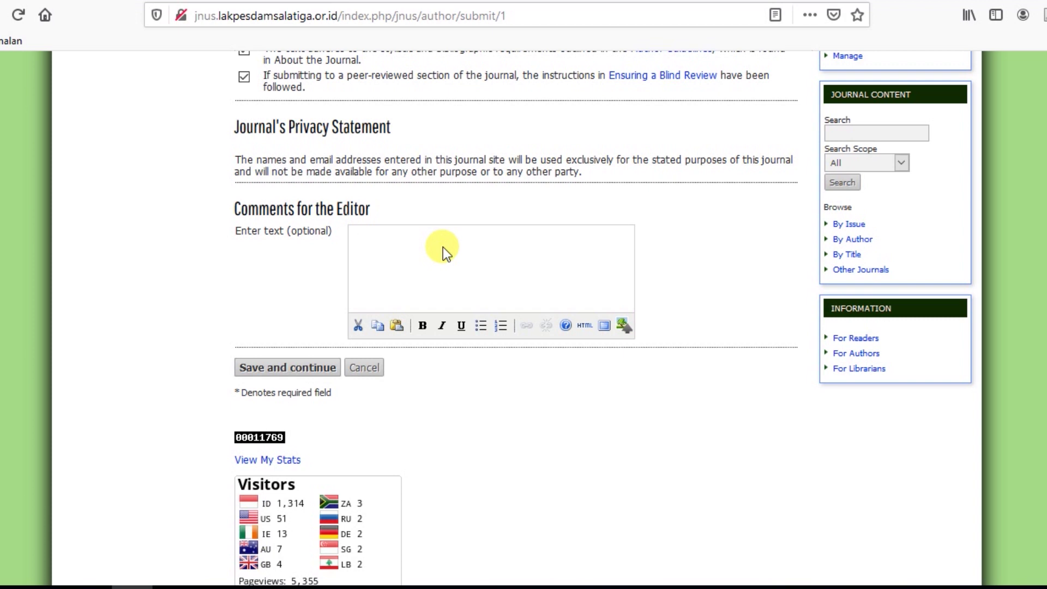
left_click(297, 365)
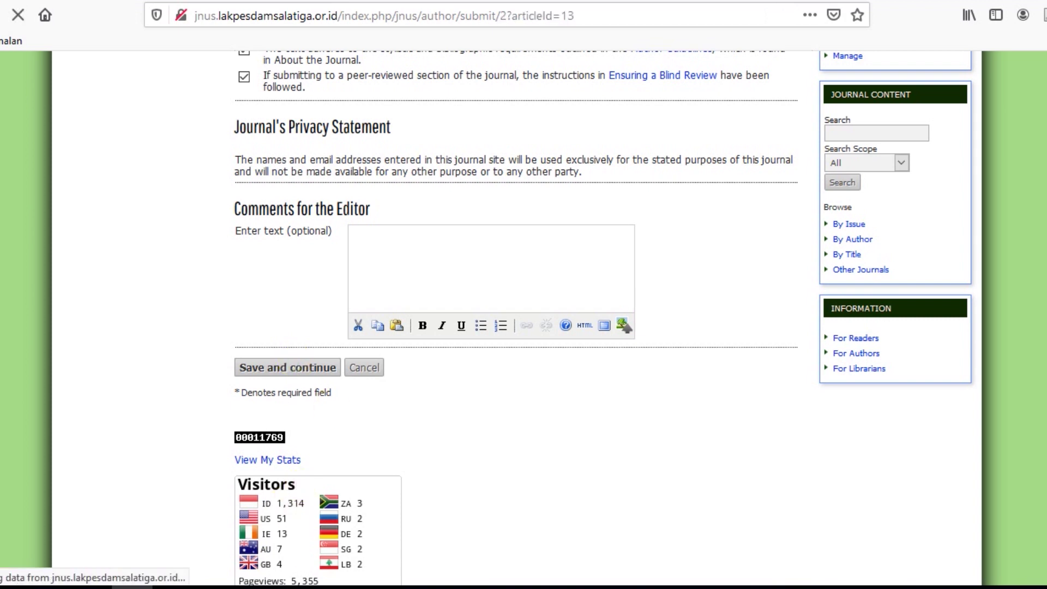
scroll(343, 282, "down", 3)
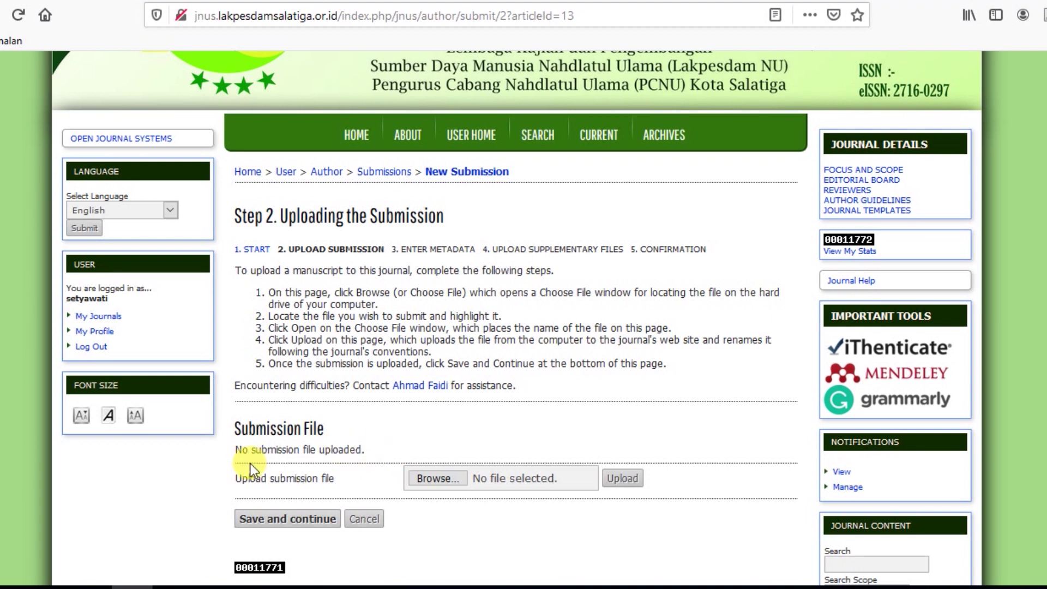
Upload uji perbandingan dua sampel-1.rtf from Downloads as the Step 2 submission file.
left_click(437, 478)
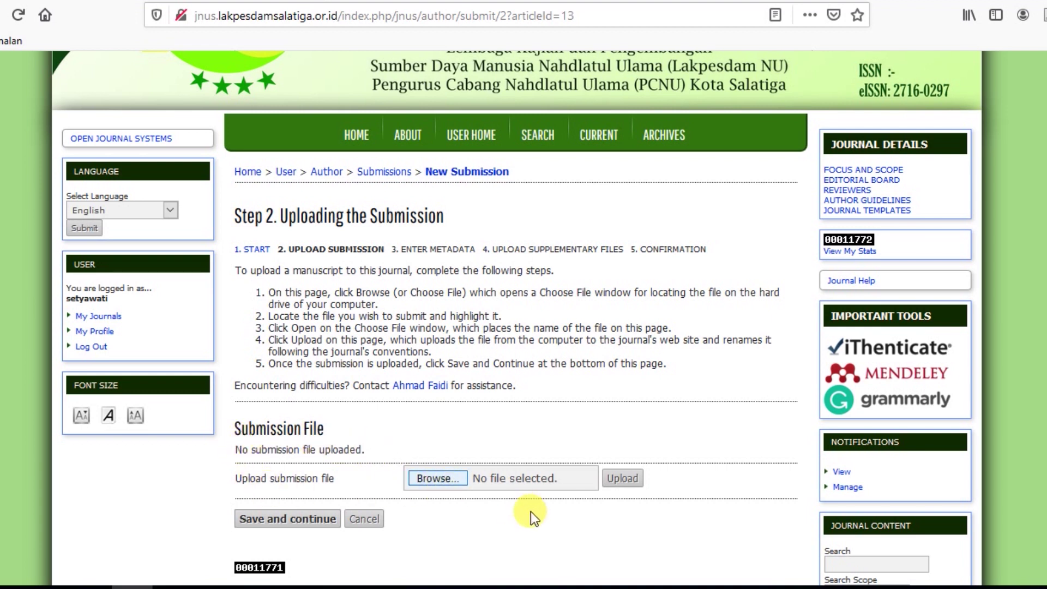
scroll(204, 250, "down", 2)
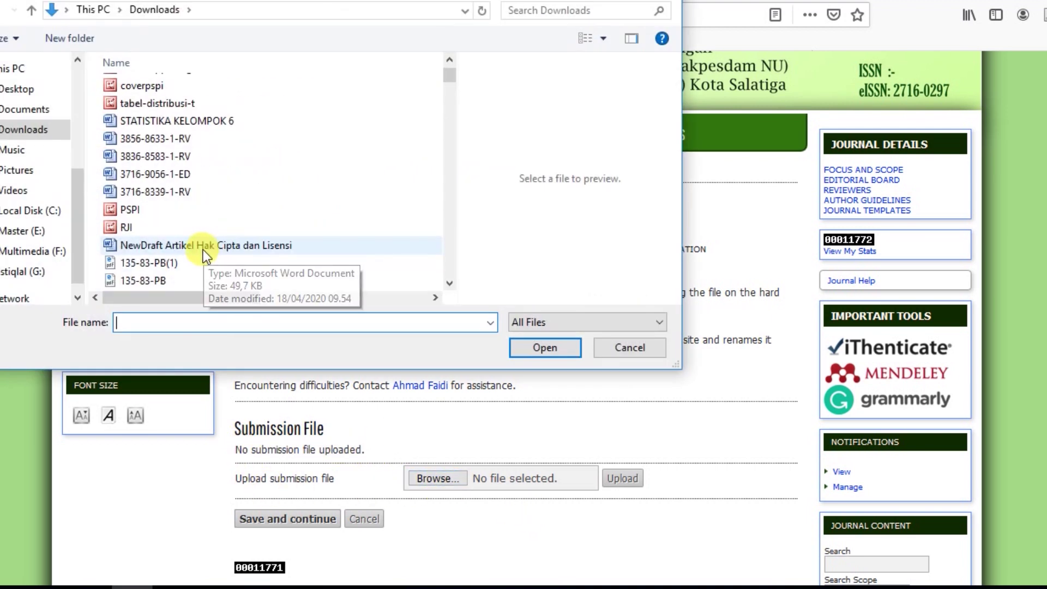
scroll(206, 257, "down", 2)
scroll(226, 253, "down", 1)
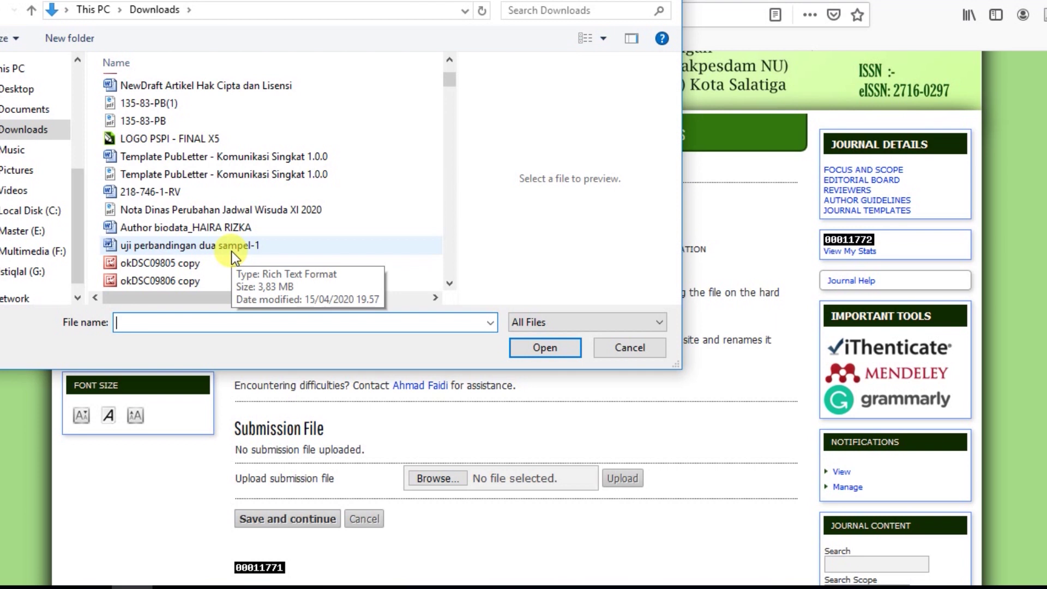
left_click(231, 250)
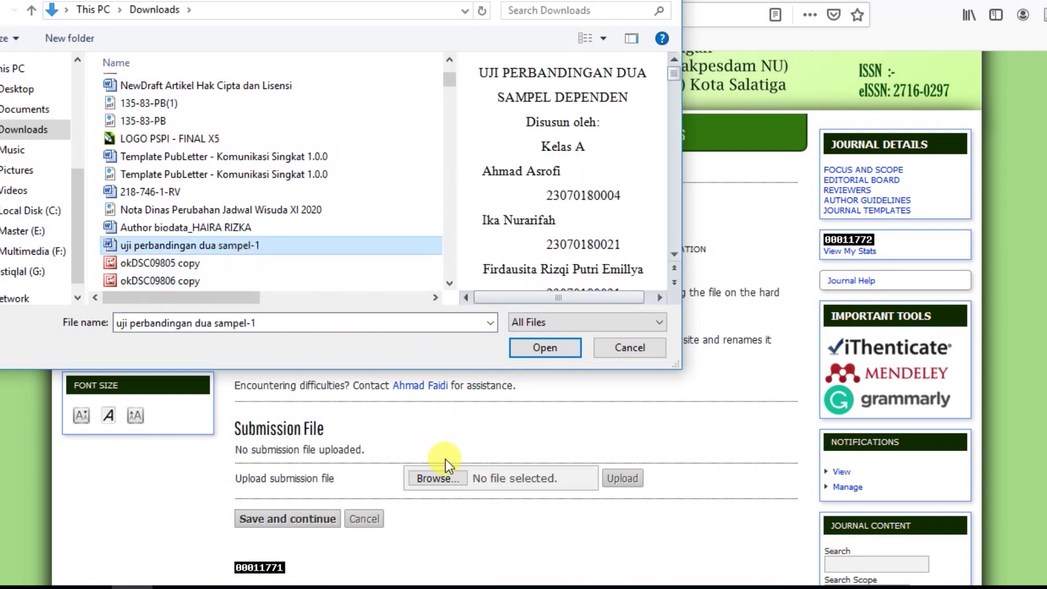
left_click(546, 348)
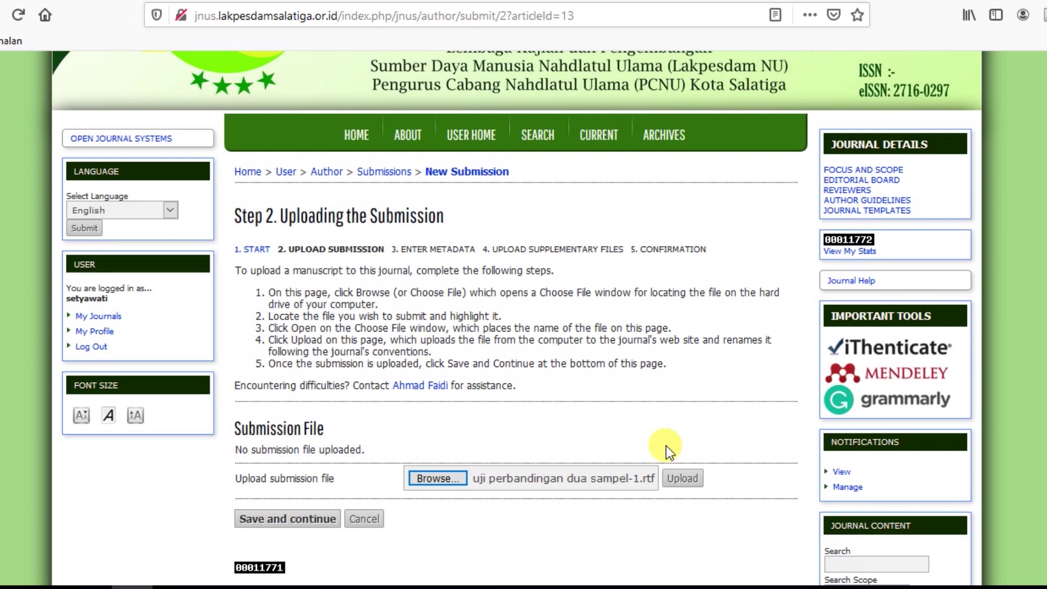
left_click(693, 474)
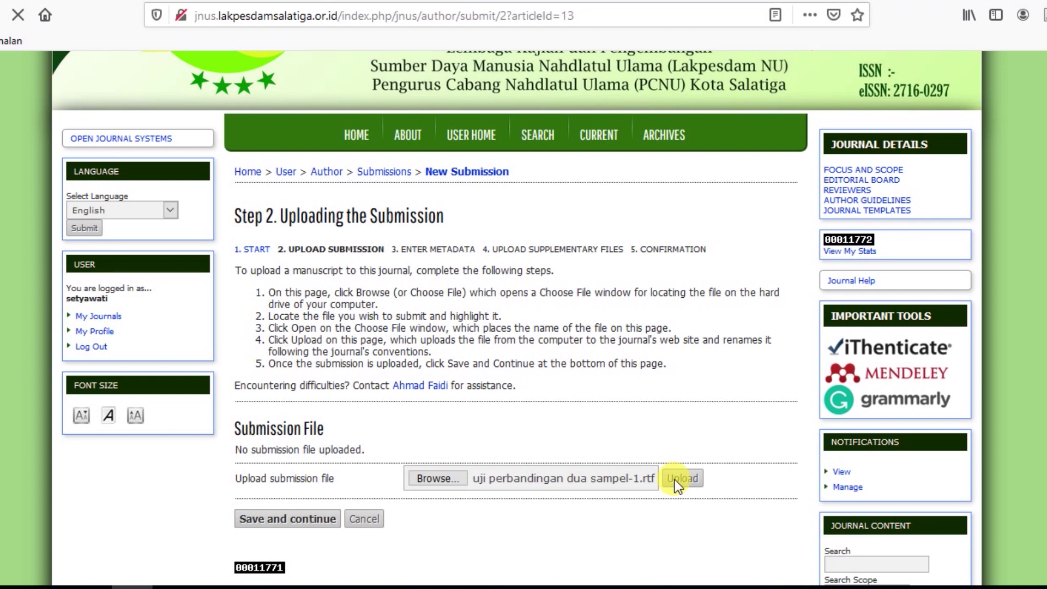
scroll(665, 476, "down", 2)
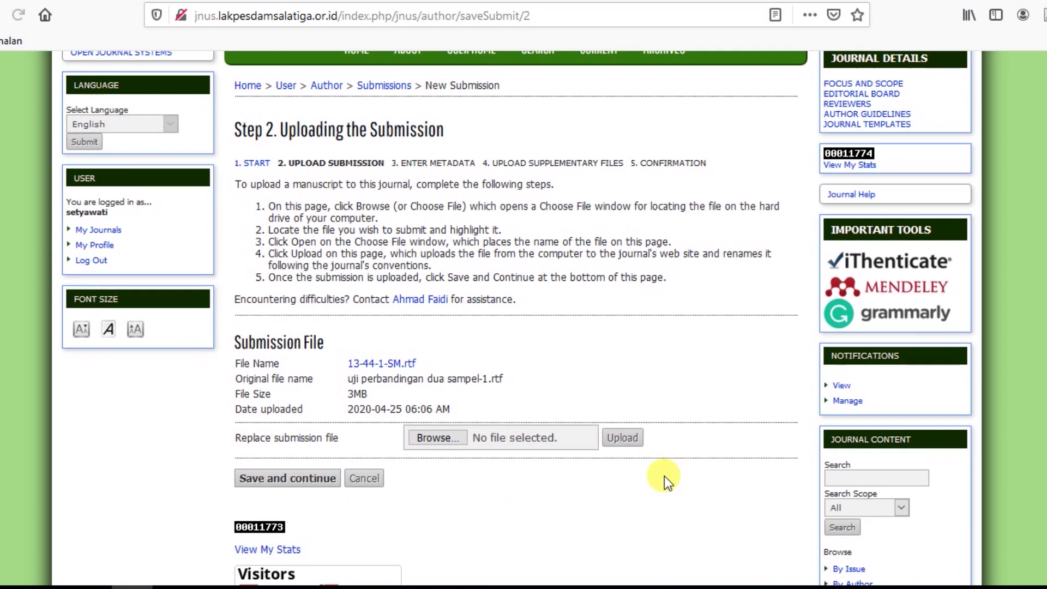
scroll(665, 476, "down", 2)
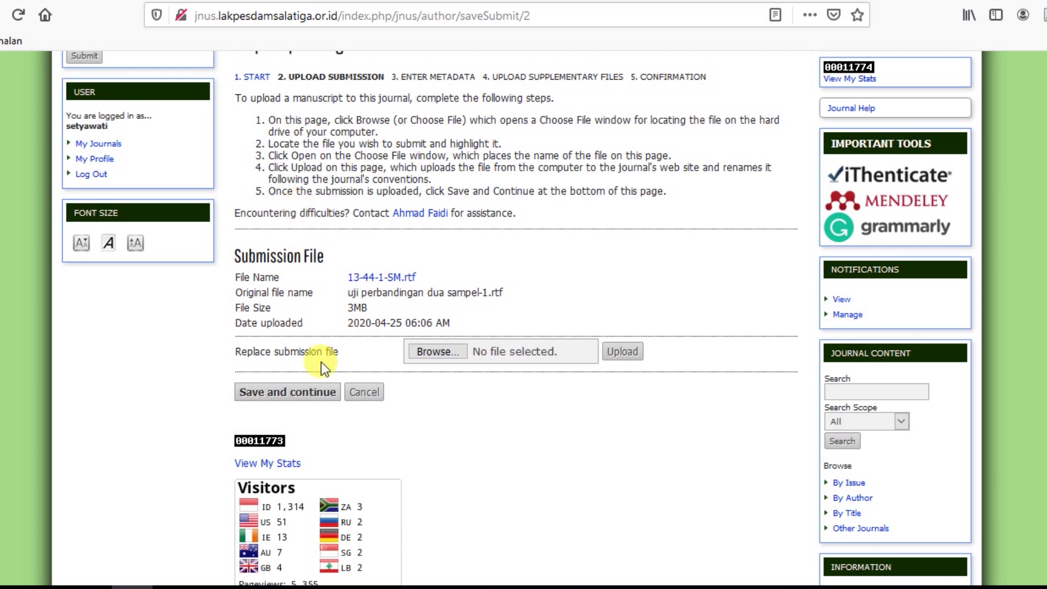
Save the upload, continue to the Step 3 metadata form, and place the caret in Title.
left_click(309, 392)
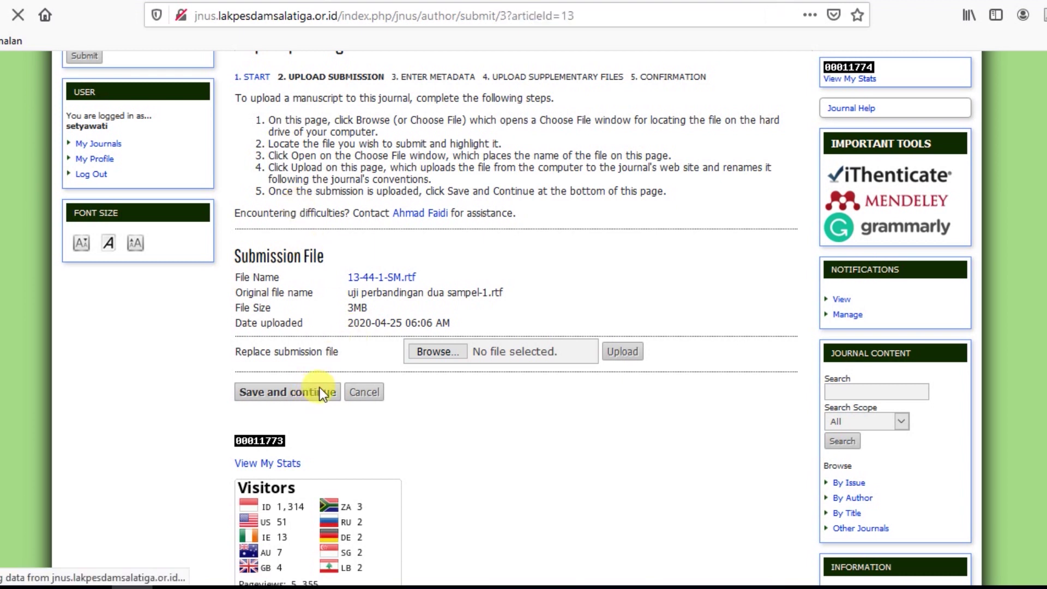
scroll(468, 315, "down", 1)
scroll(467, 316, "down", 5)
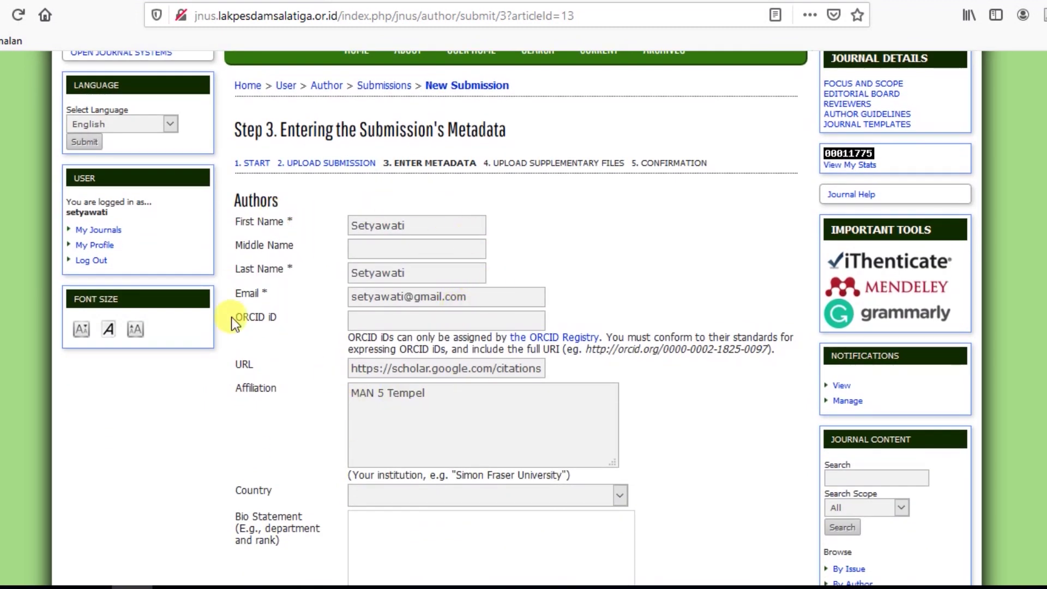
scroll(338, 338, "down", 4)
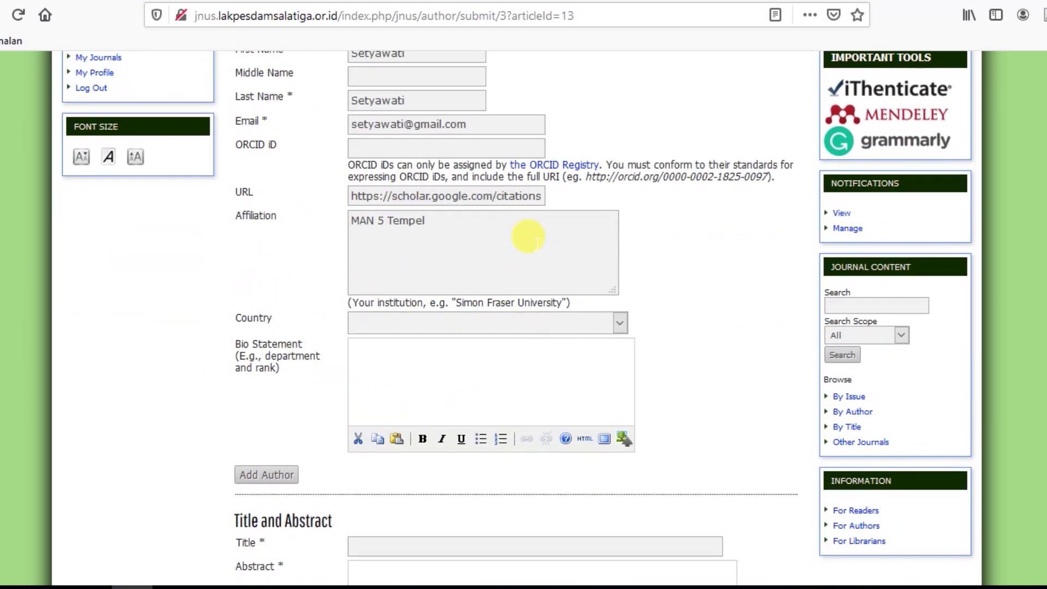
scroll(405, 202, "up", 2)
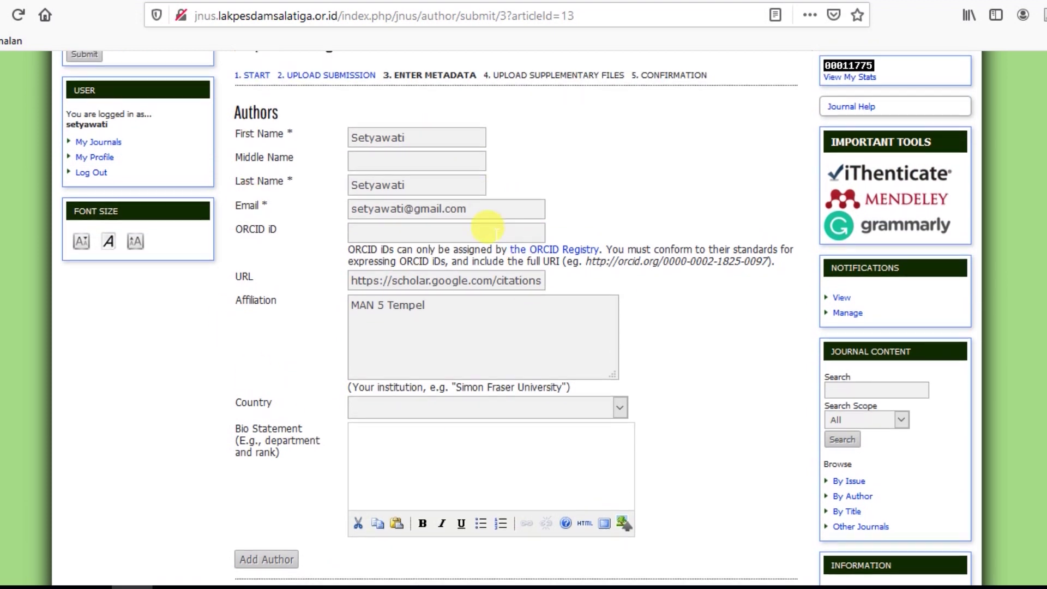
scroll(486, 240, "down", 10)
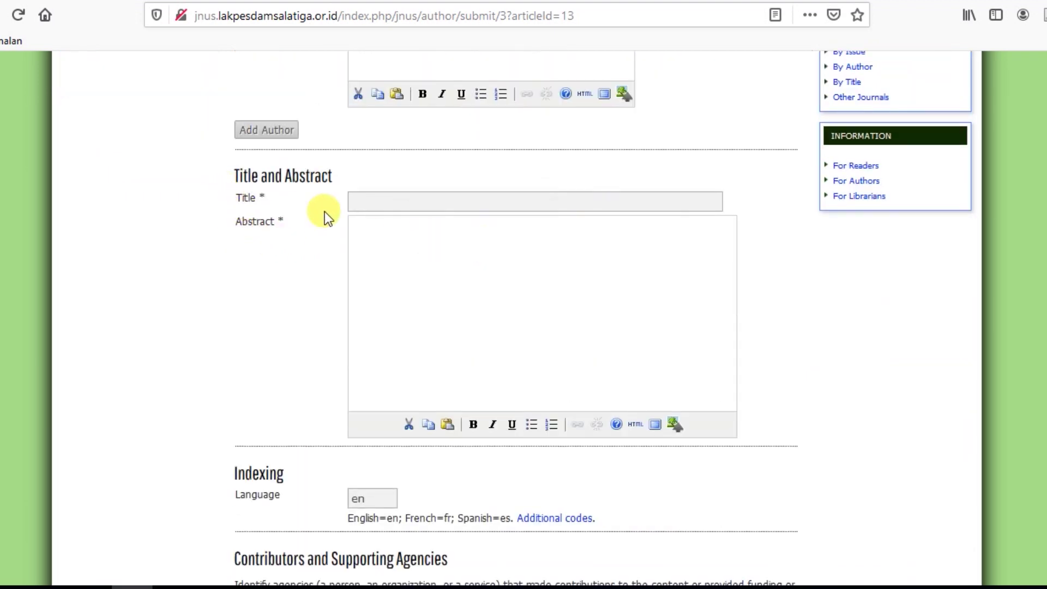
left_click(363, 200)
Copy the Word manuscript title UJI PERBANDINGAN DUA SAMPEL DEPENDEN and paste it into Title.
left_click(215, 588)
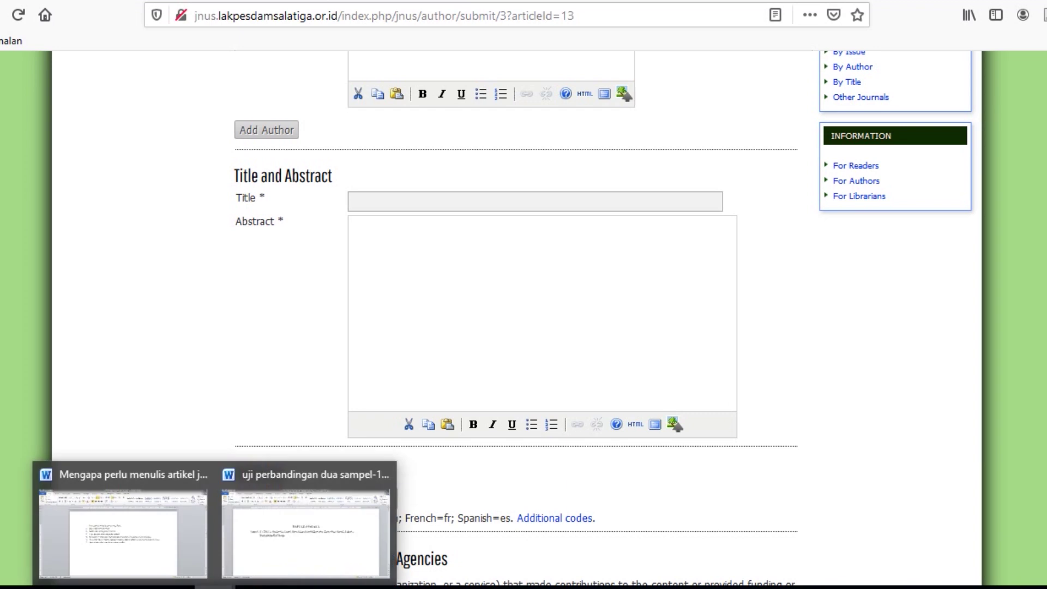
left_click(281, 533)
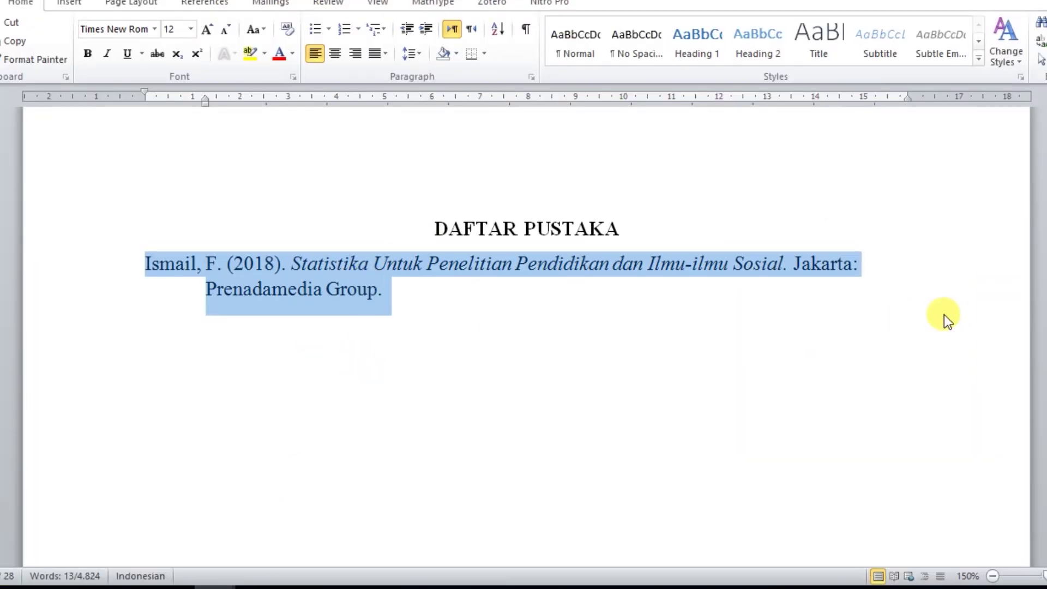
key("ctrl+Home")
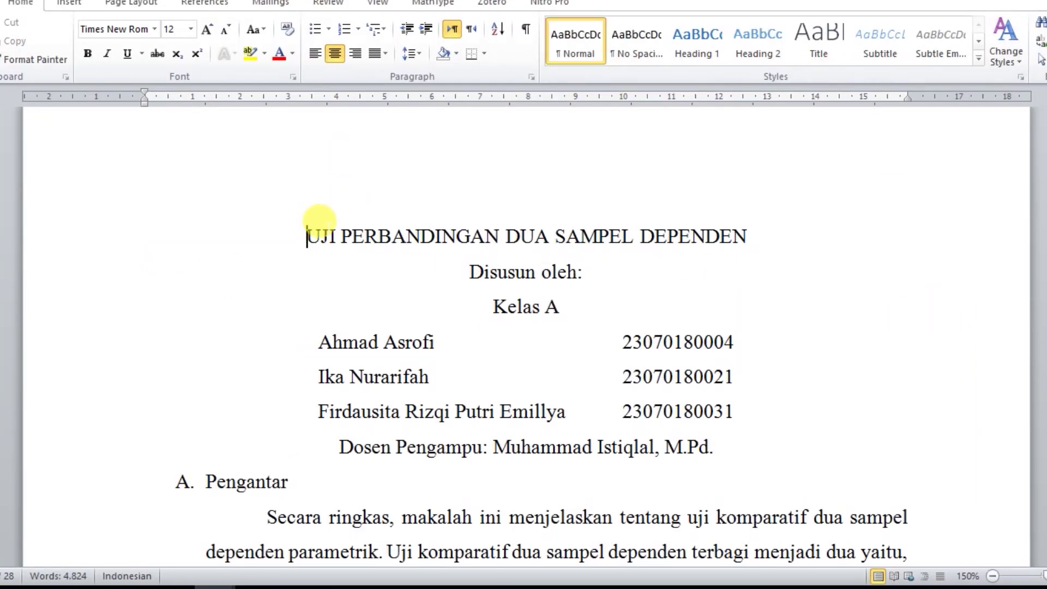
left_click_drag(303, 233, 739, 237)
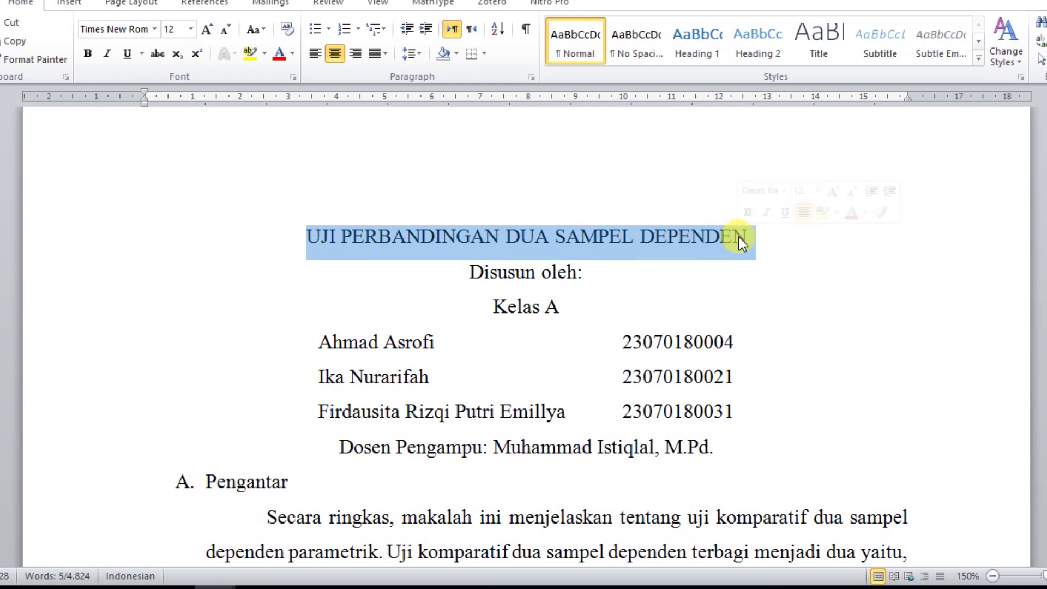
right_click(738, 237)
left_click(766, 260)
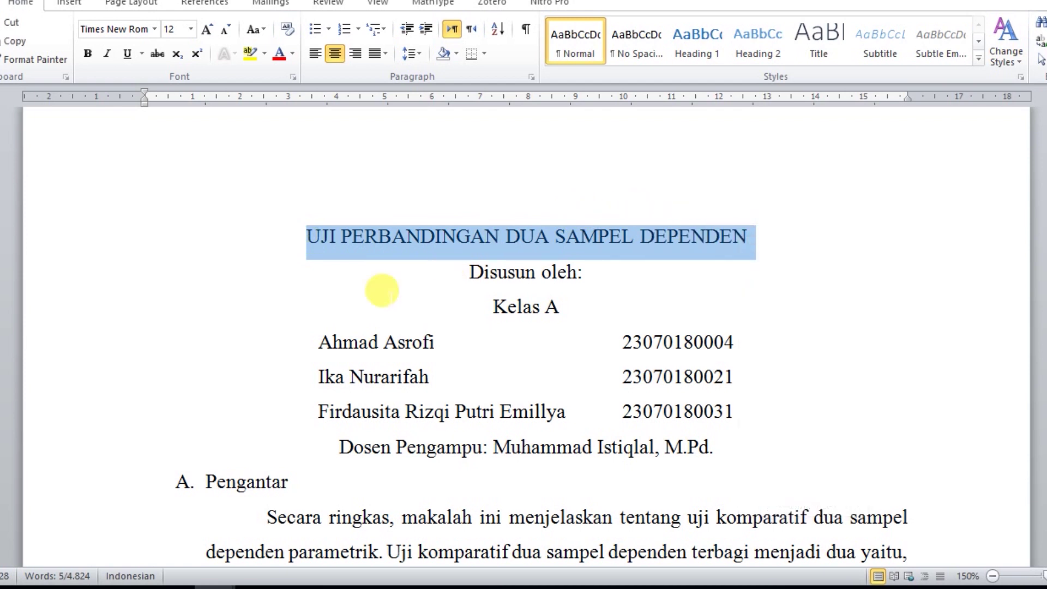
left_click(139, 587)
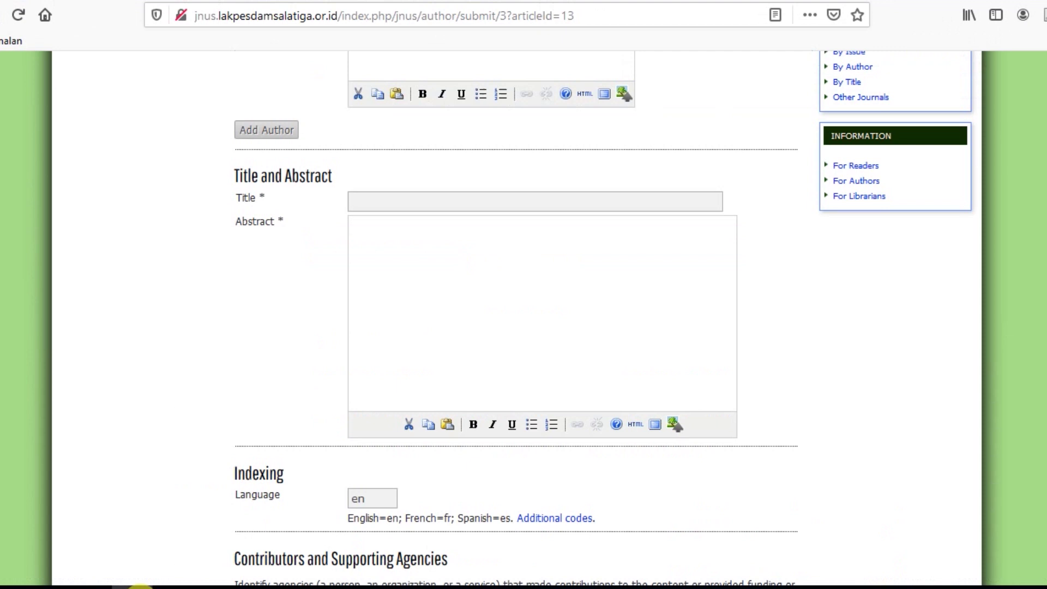
right_click(409, 202)
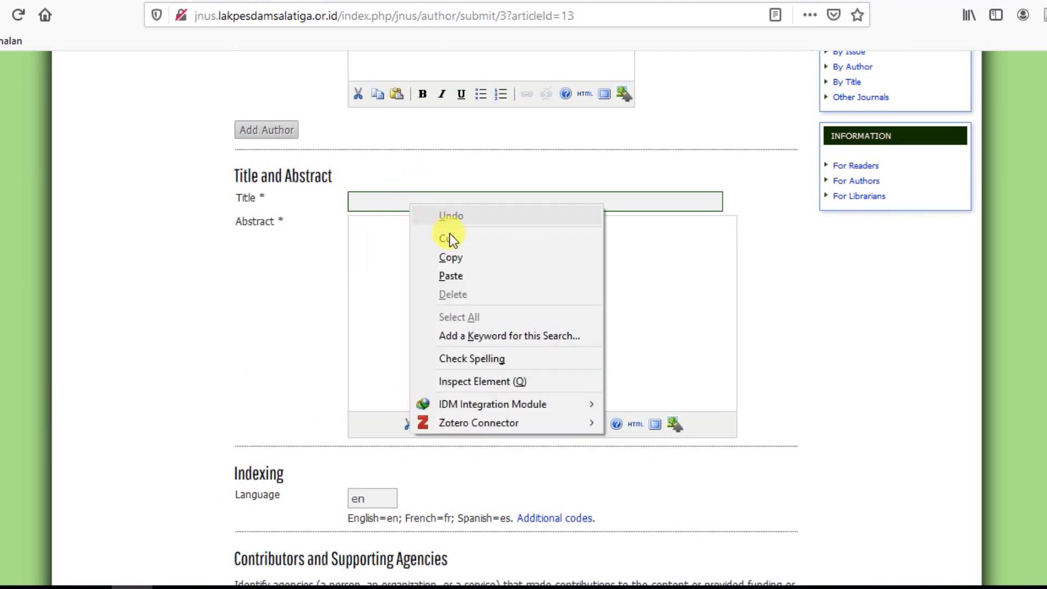
left_click(456, 281)
left_click(401, 299)
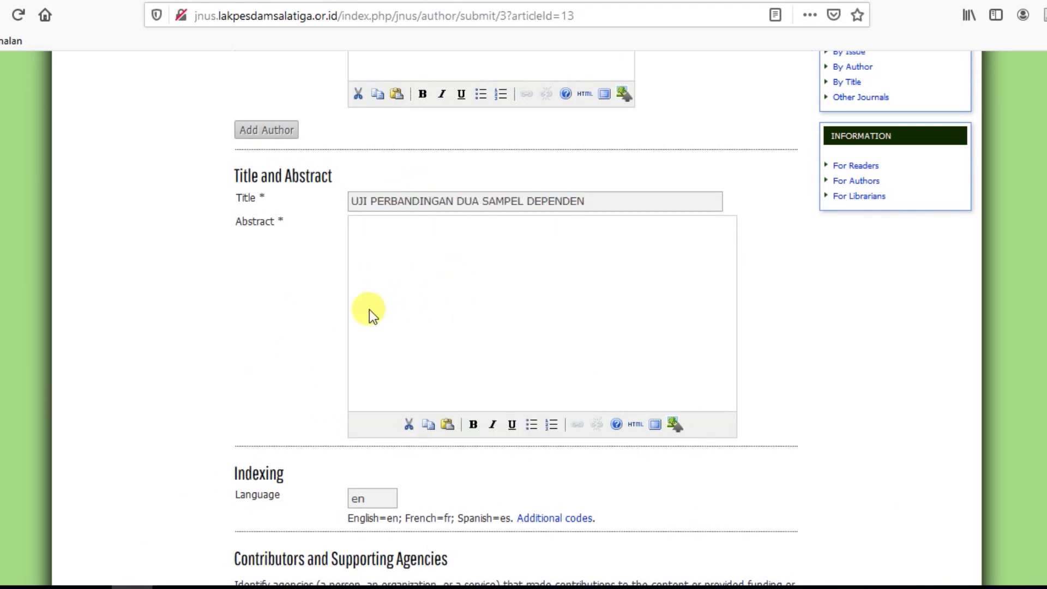
Copy the Pengantar introduction paragraph from the Word manuscript.
left_click(300, 554)
scroll(510, 376, "down", 3)
scroll(404, 355, "down", 1)
left_click_drag(265, 213, 411, 422)
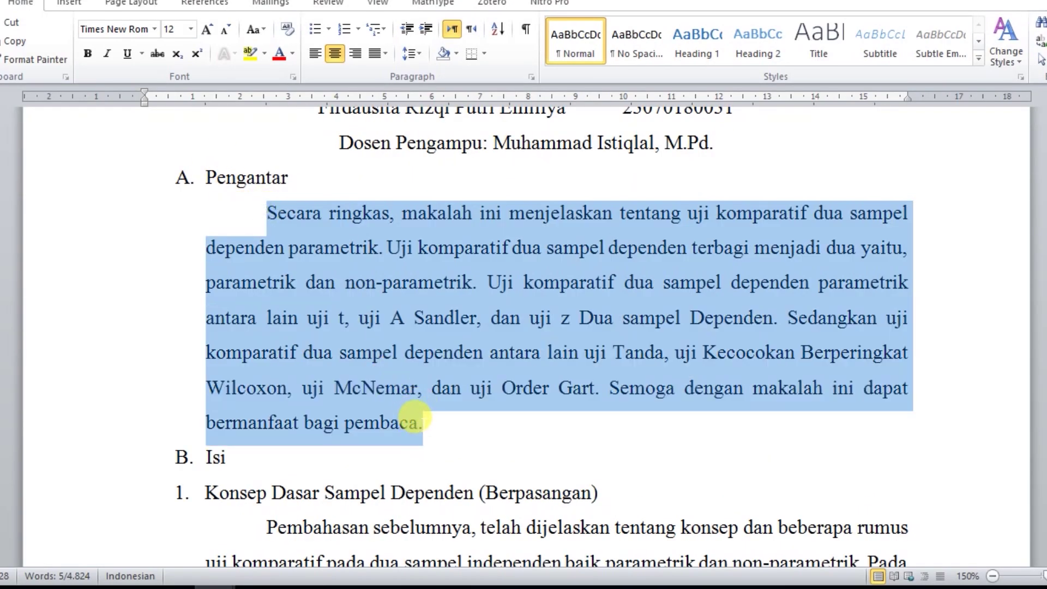
right_click(296, 291)
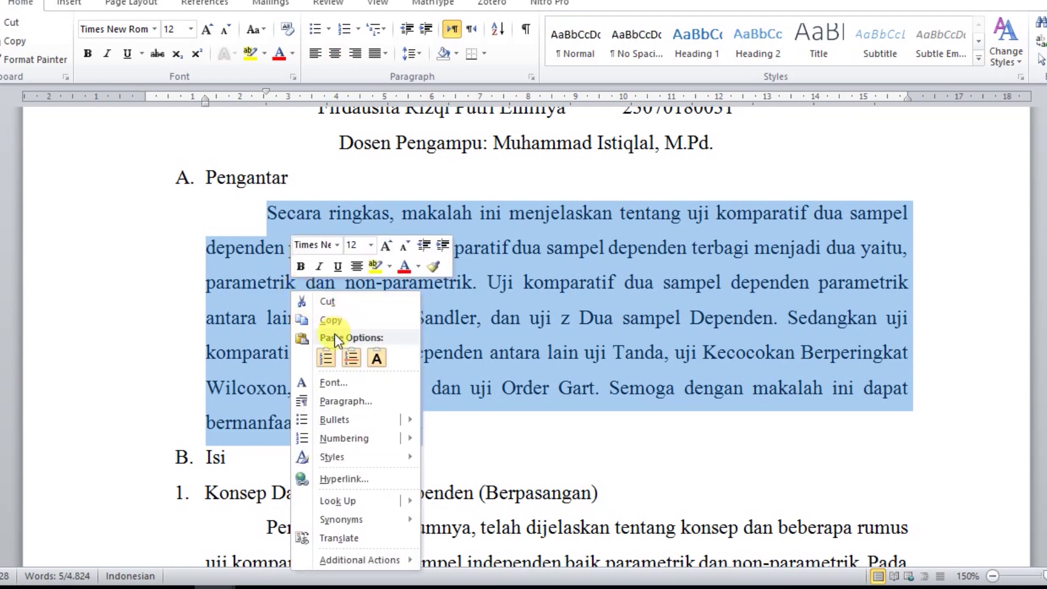
right_click(519, 220)
left_click(558, 248)
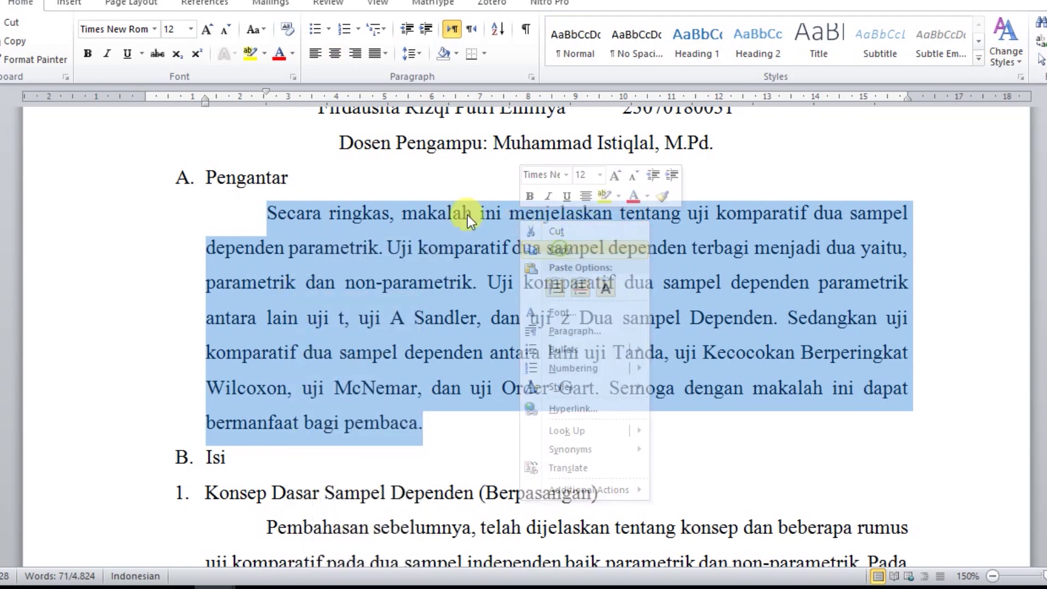
Paste the paragraph into the Abstract box, starting 'Secara ringkas, makalah ini menjelaskan…'.
left_click(147, 586)
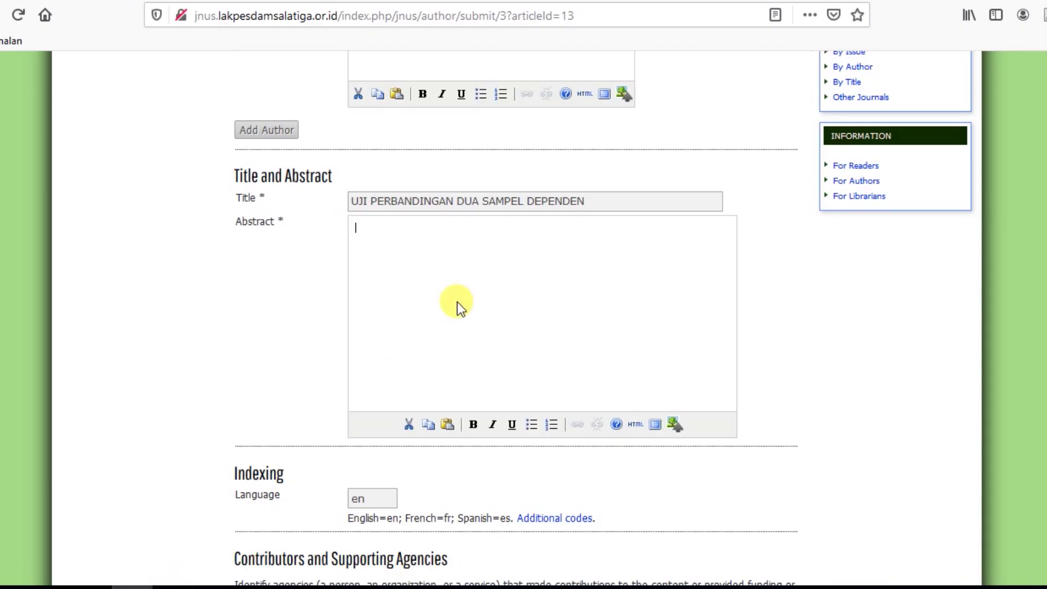
right_click(459, 268)
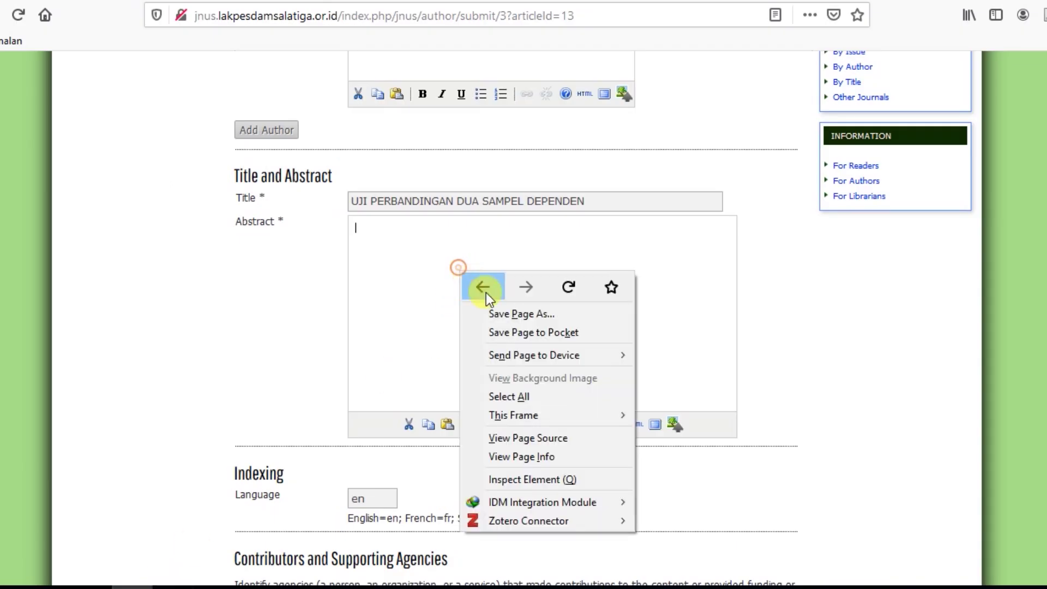
left_click(369, 232)
right_click(368, 231)
left_click(416, 309)
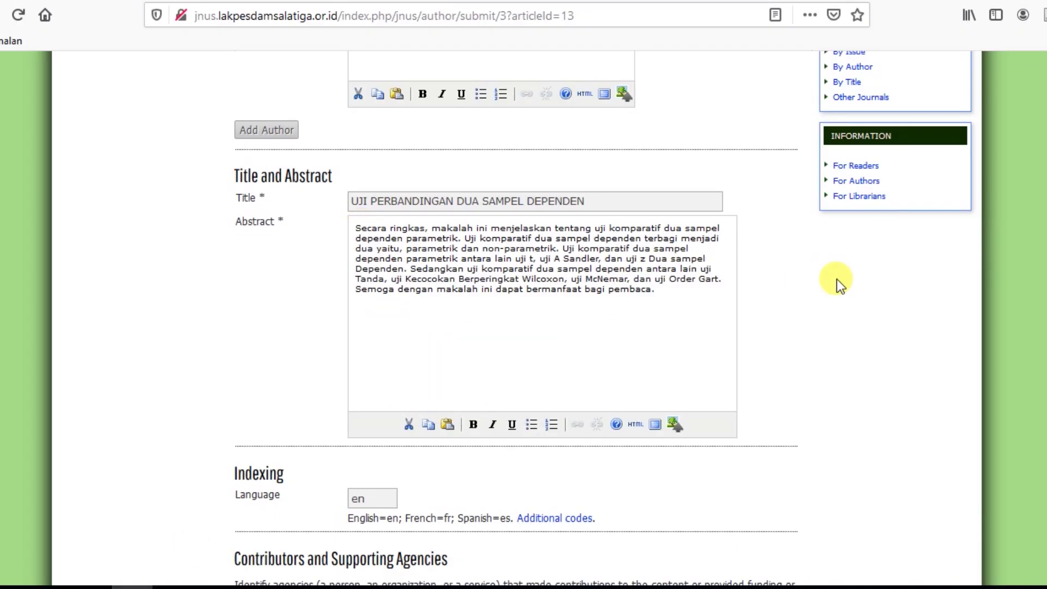
scroll(836, 279, "down", 5)
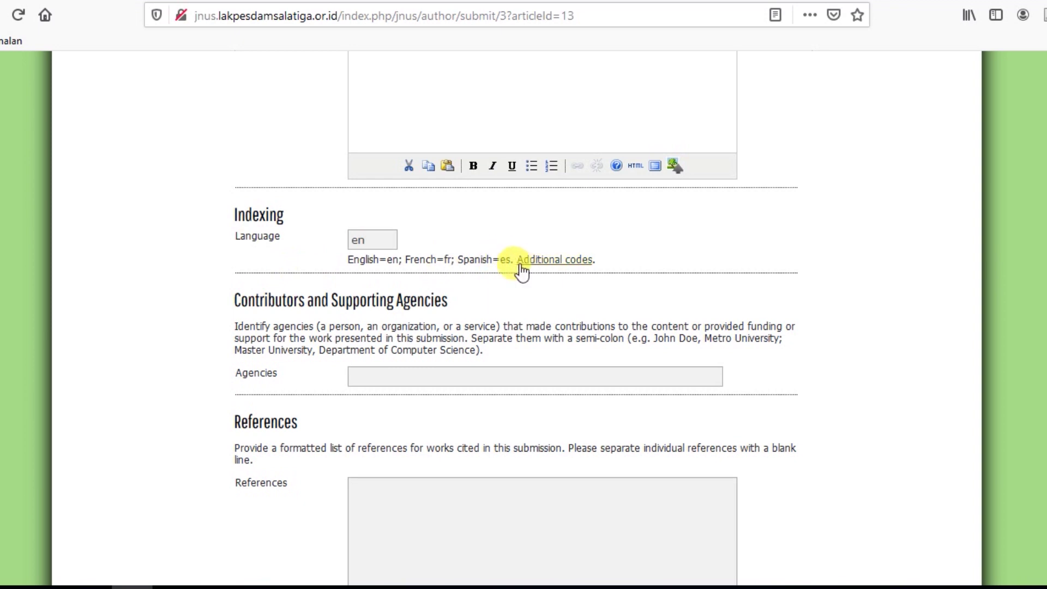
Open the Library of Congress ISO 639-2 list in a new tab and find Indonesian's code, id.
right_click(573, 271)
left_click(652, 285)
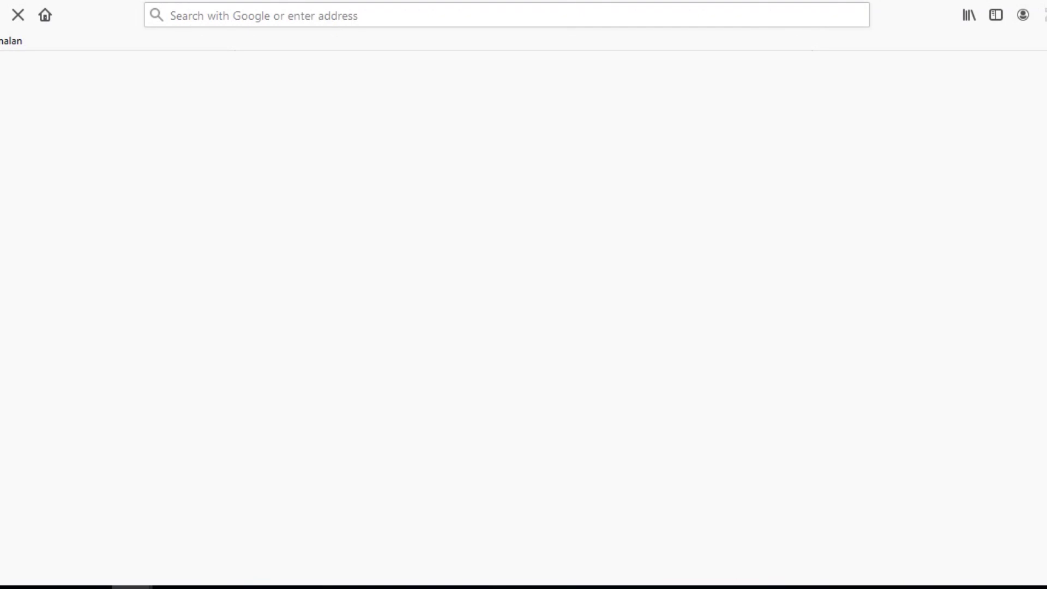
scroll(278, 302, "down", 6)
scroll(267, 289, "up", 5)
scroll(256, 283, "down", 20)
scroll(256, 284, "down", 20)
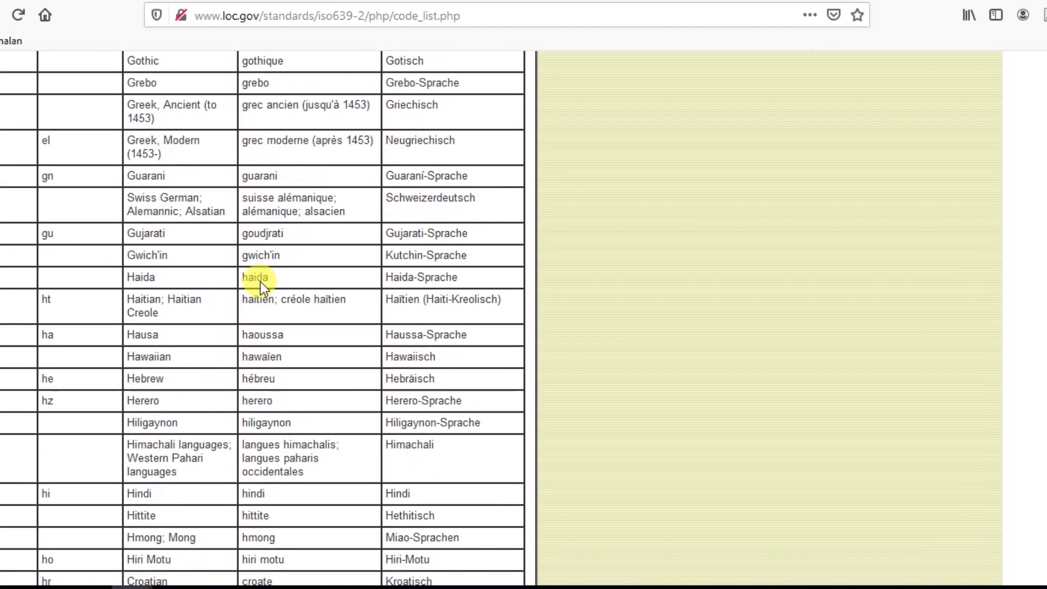
scroll(260, 288, "down", 10)
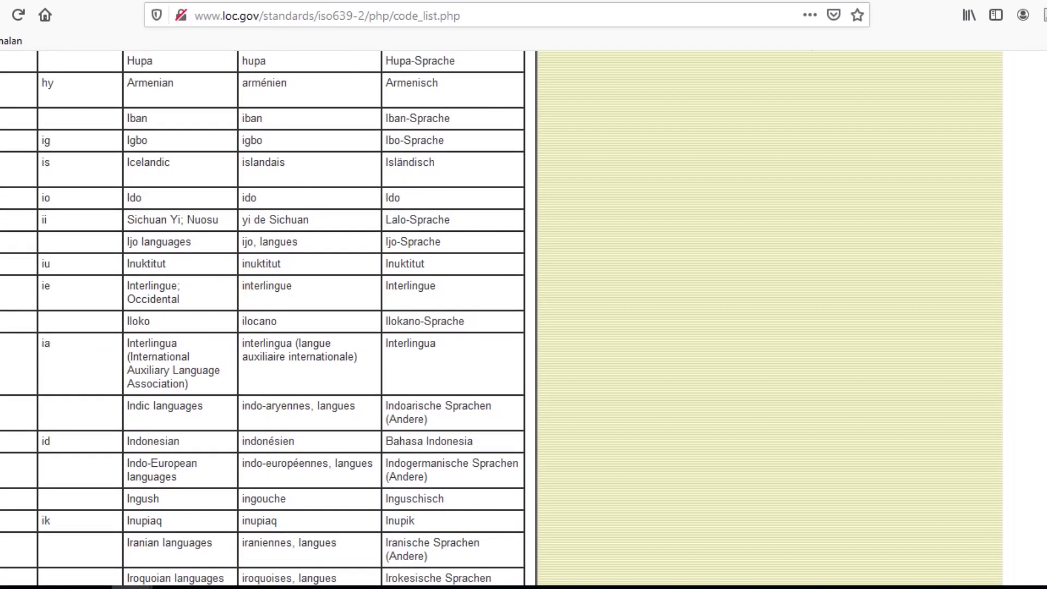
scroll(77, 391, "up", 20)
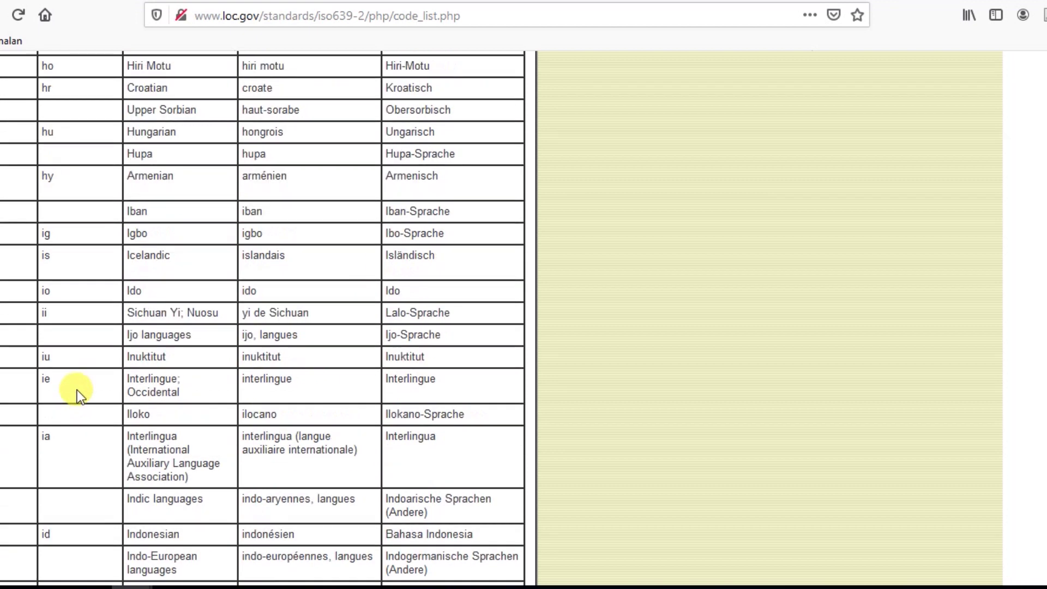
scroll(50, 367, "up", 20)
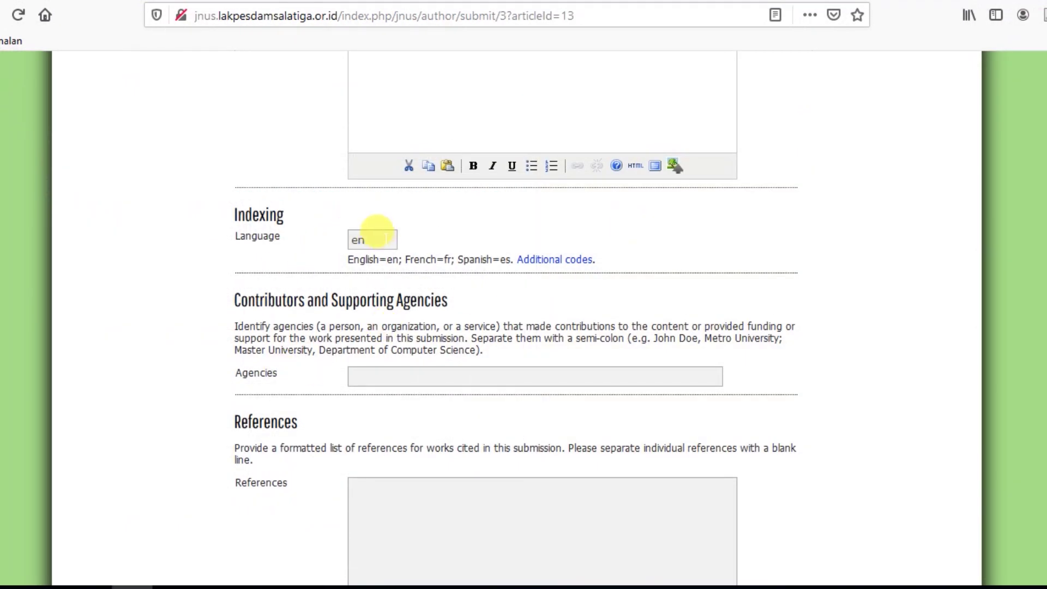
Change the submission's Language code from en to id.
double_click(362, 240)
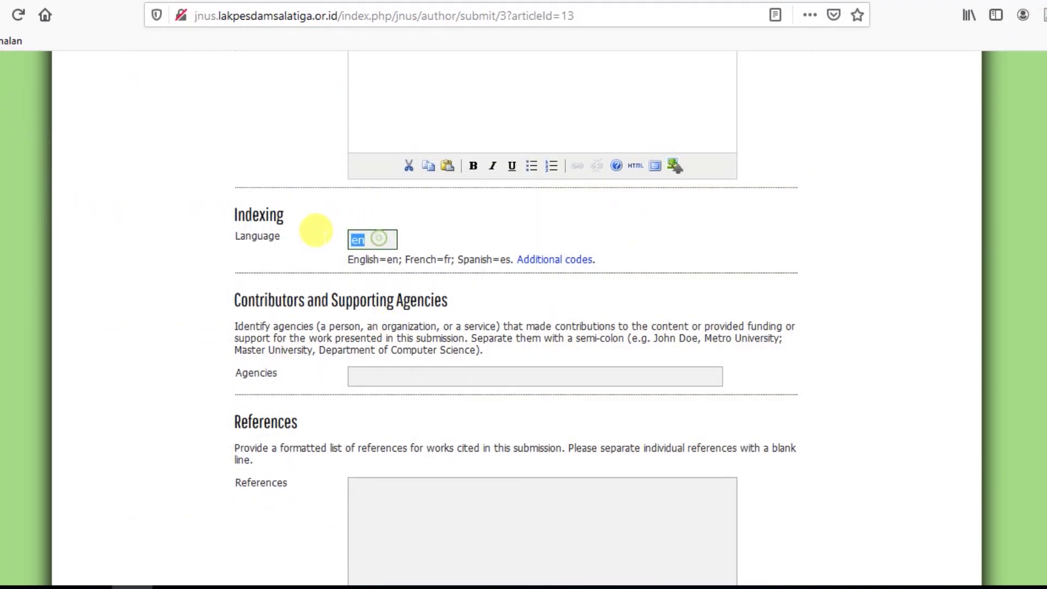
type("id")
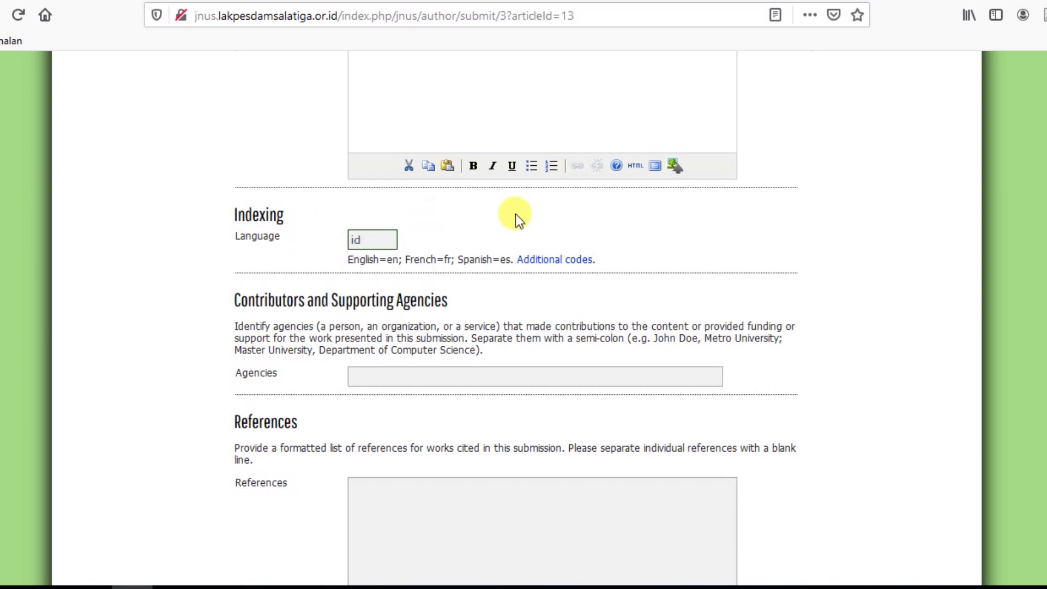
left_click(707, 222)
Put the caret in the References box and bring the Word manuscript forward.
scroll(597, 229, "down", 3)
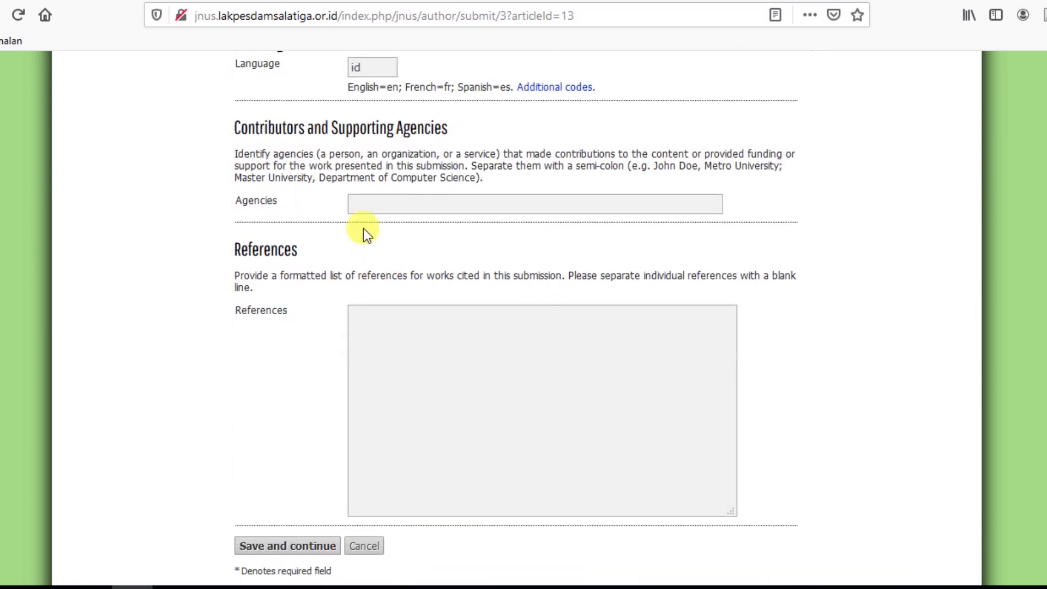
left_click(388, 325)
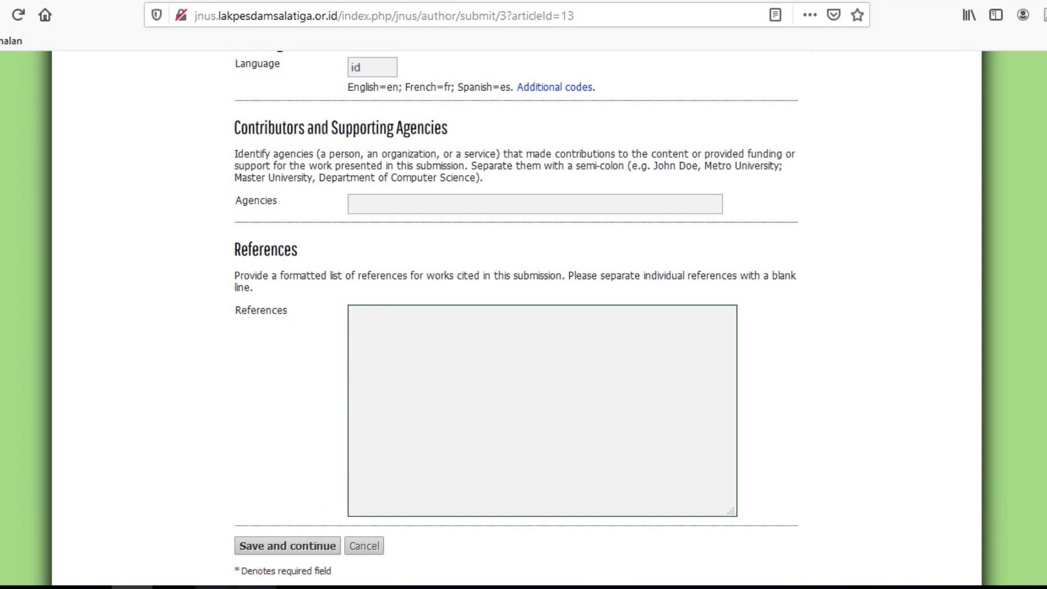
left_click(224, 588)
left_click(352, 529)
Copy the single 2018 Prenadamedia Group reference under DAFTAR PUSTAKA and return to Firefox.
left_click_drag(1046, 133, 1046, 526)
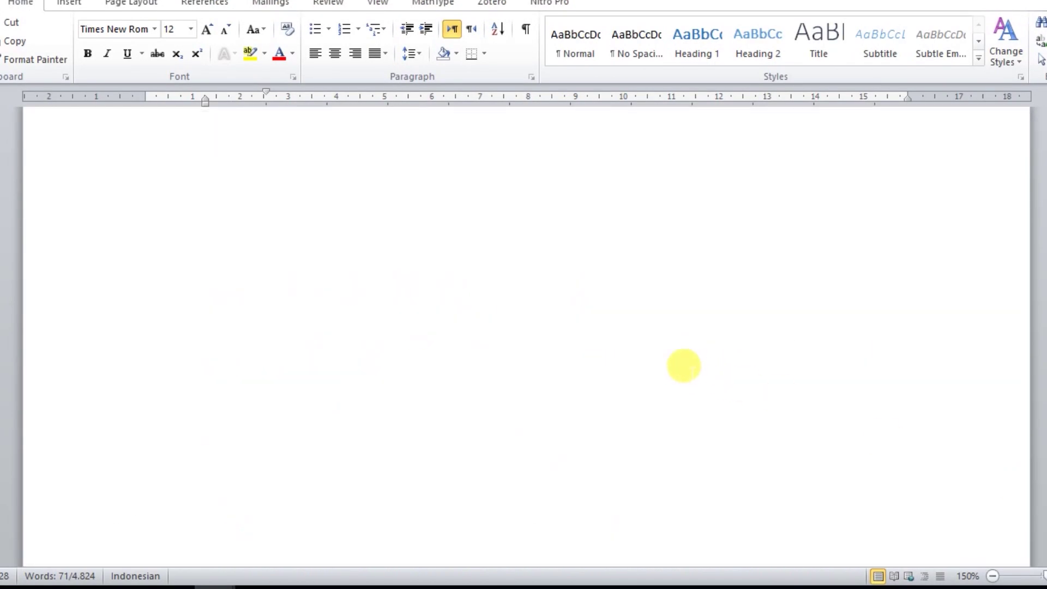
left_click_drag(143, 446, 304, 440)
mouse_move(401, 475)
left_mouse_down()
mouse_move(169, 451)
mouse_move(406, 483)
left_mouse_up()
right_click(246, 453)
left_click(470, 482)
left_click_drag(495, 472, 154, 444)
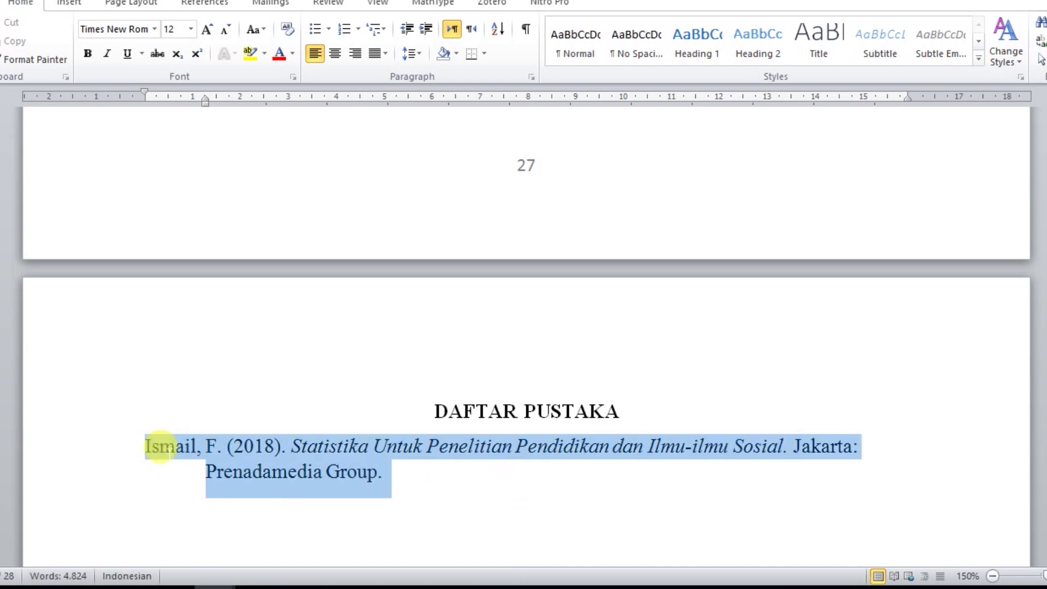
right_click(210, 453)
left_click(276, 201)
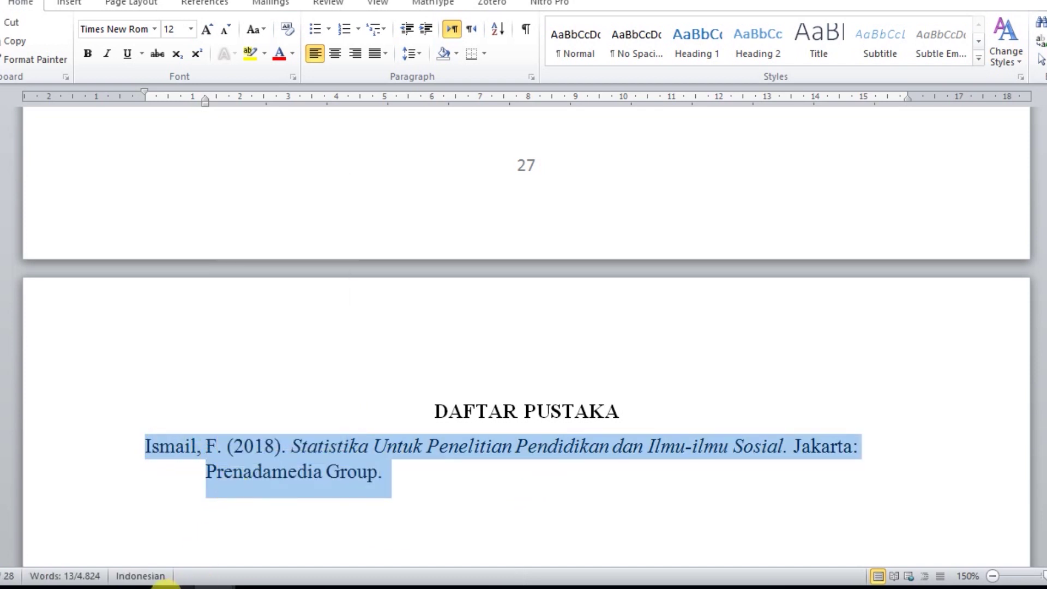
left_click(133, 588)
Paste the DAFTAR PUSTAKA reference into References and review the completed Step 3 form.
right_click(443, 334)
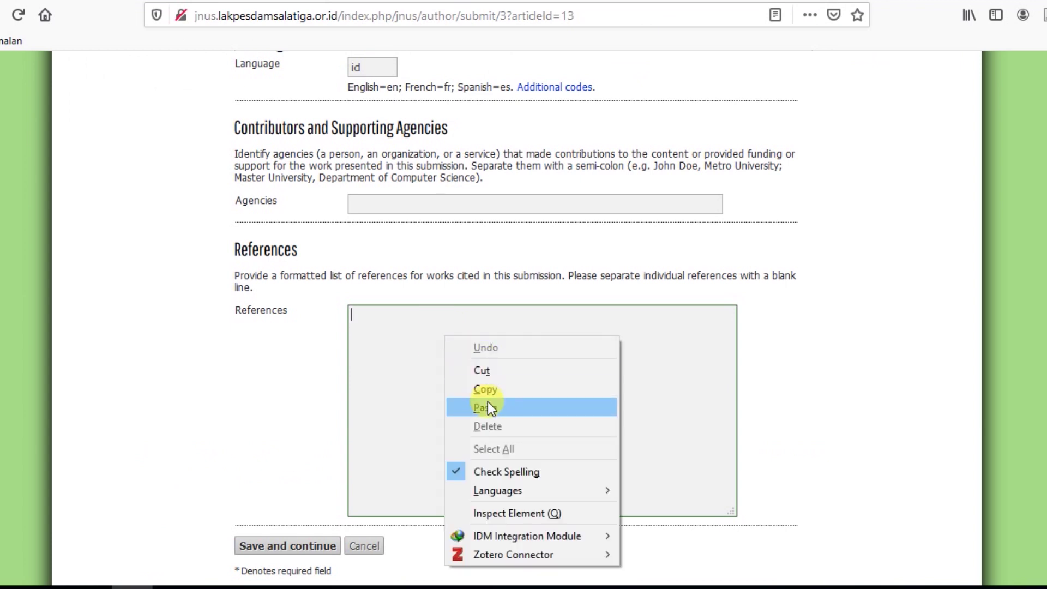
left_click(489, 406)
scroll(425, 322, "up", 6)
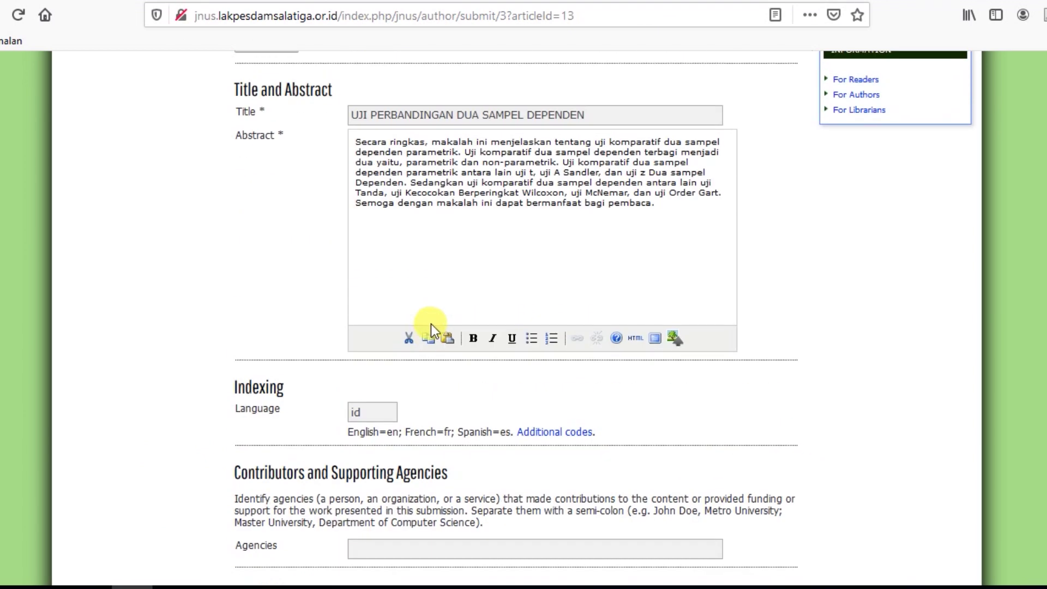
scroll(431, 324, "up", 8)
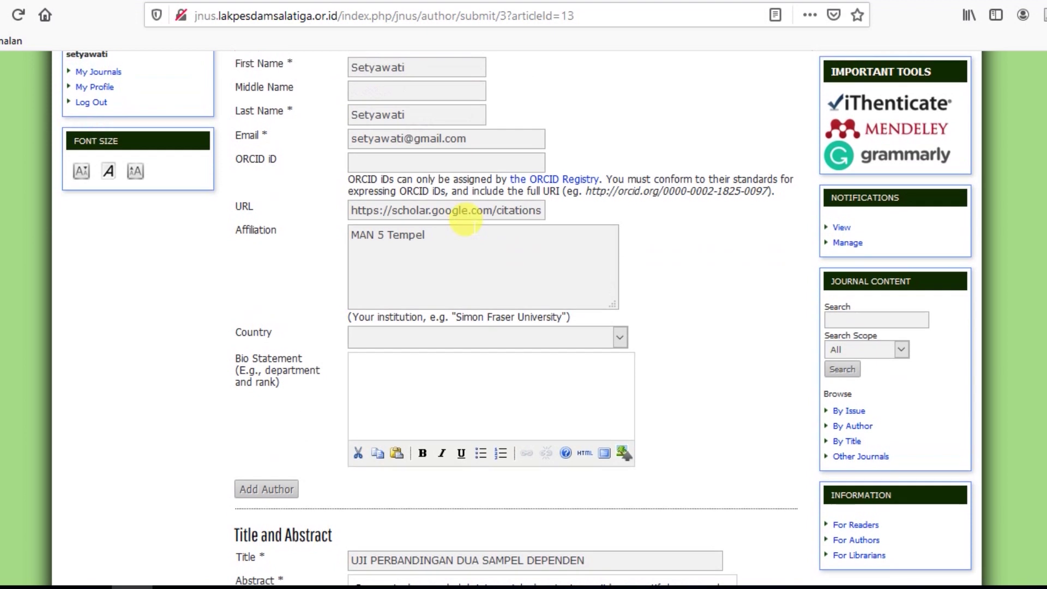
scroll(474, 228, "up", 3)
scroll(474, 227, "down", 5)
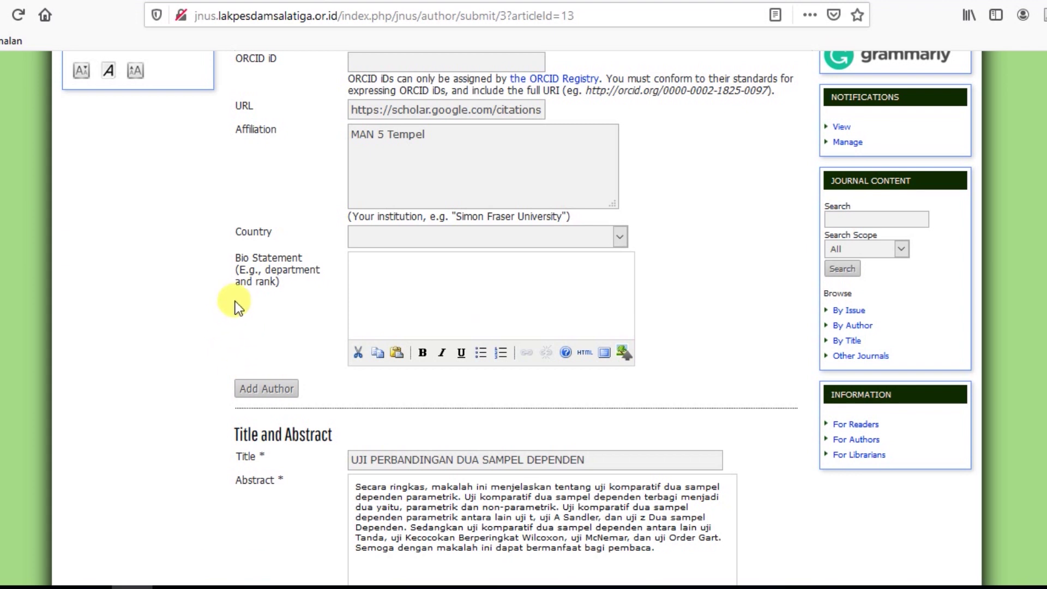
scroll(444, 361, "down", 20)
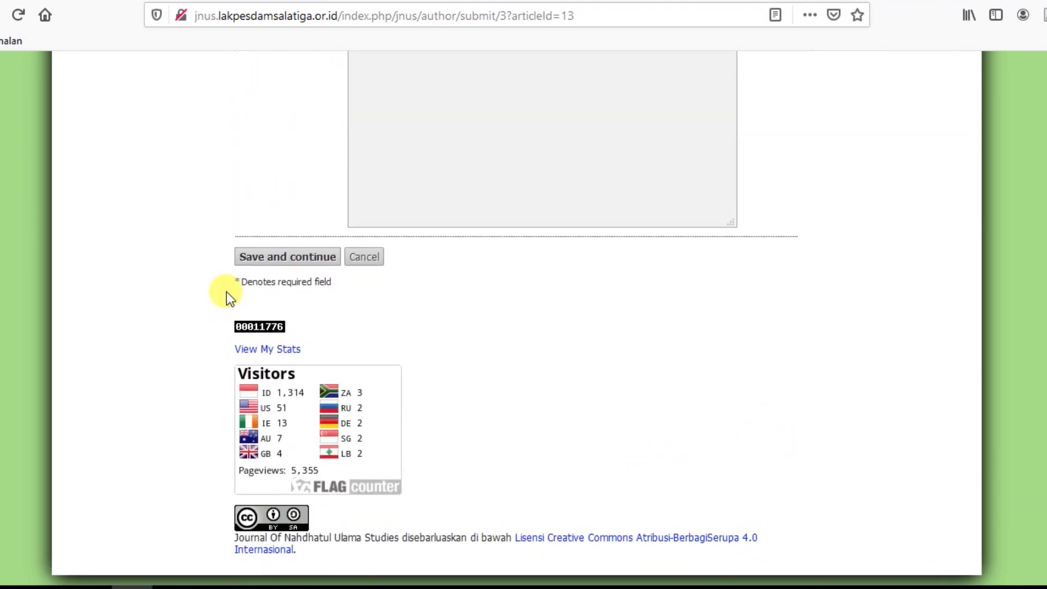
Save Step 3 metadata and pass Step 4 without supplementary files to reach Step 5 confirmation.
left_click(283, 258)
scroll(600, 410, "down", 6)
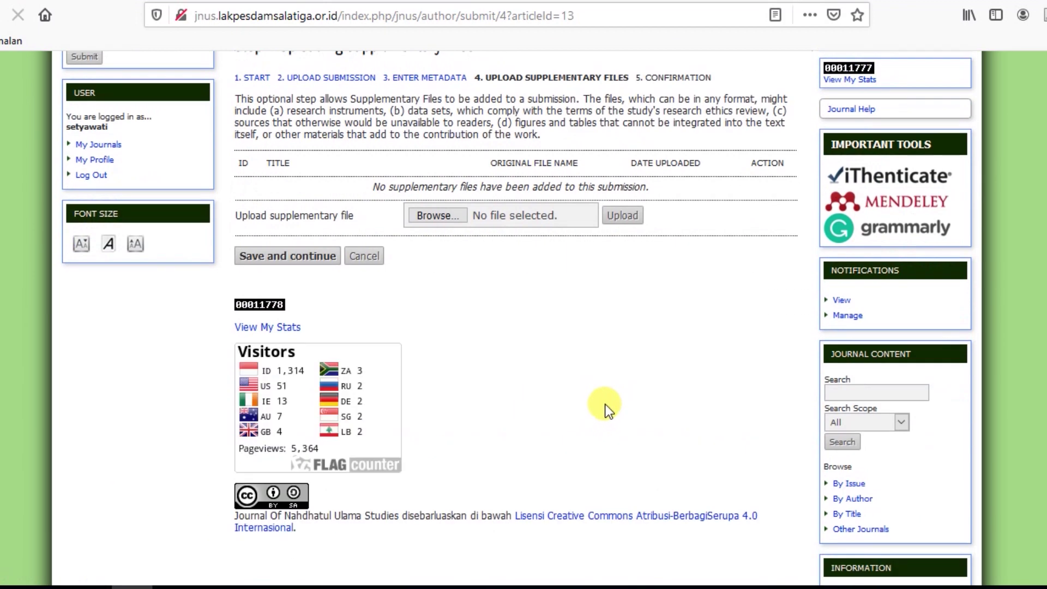
scroll(655, 218, "up", 3)
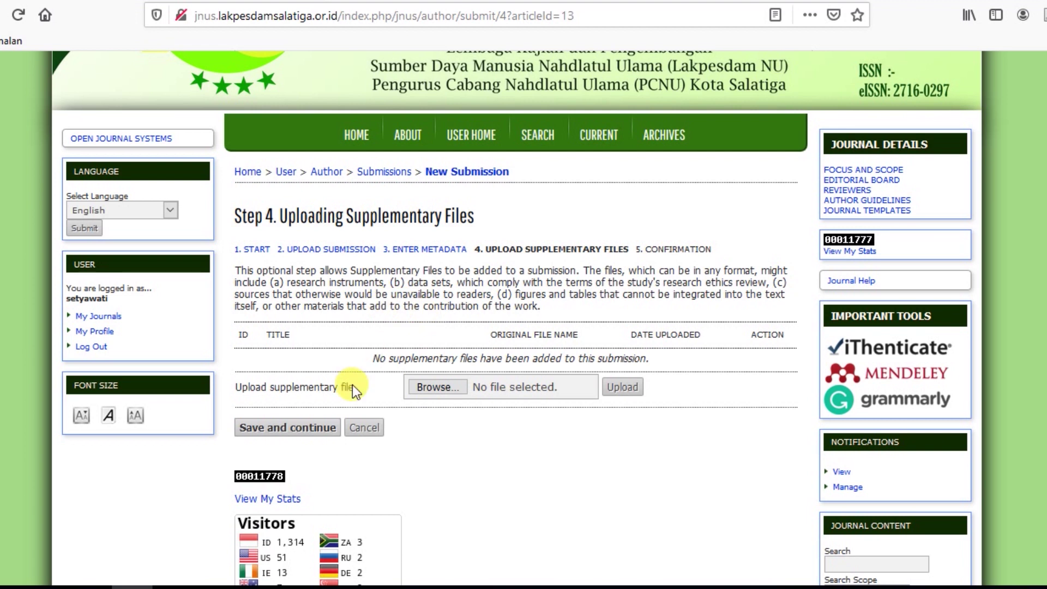
left_click(301, 429)
scroll(418, 415, "down", 5)
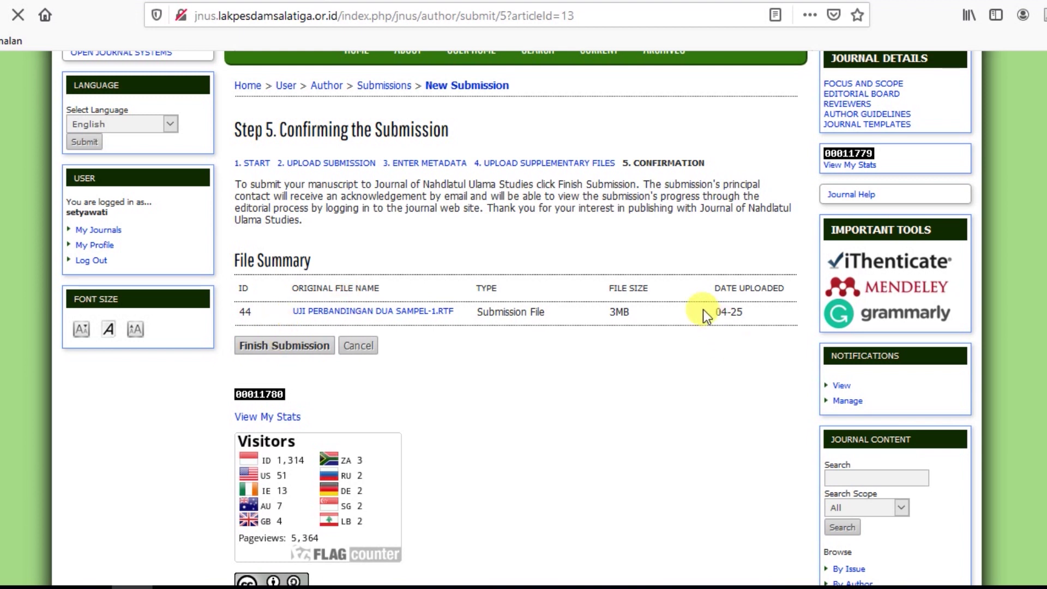
Open Active Submissions, showing article 13 UJI PERBANDINGAN DUA SAMPEL DEPENDEN awaiting assignment.
scroll(305, 352, "down", 3)
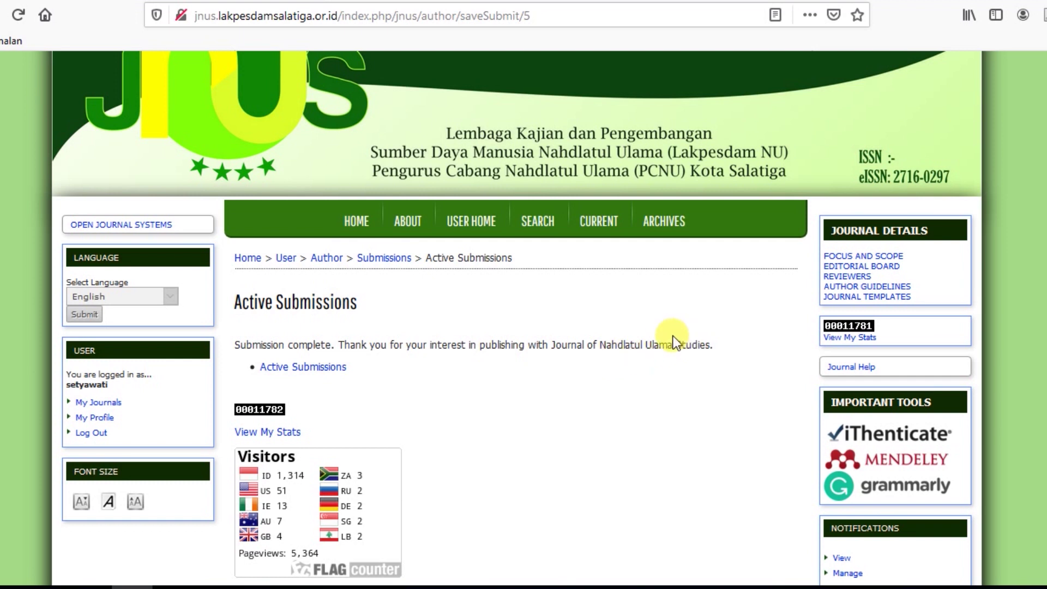
left_click(298, 369)
scroll(568, 470, "down", 3)
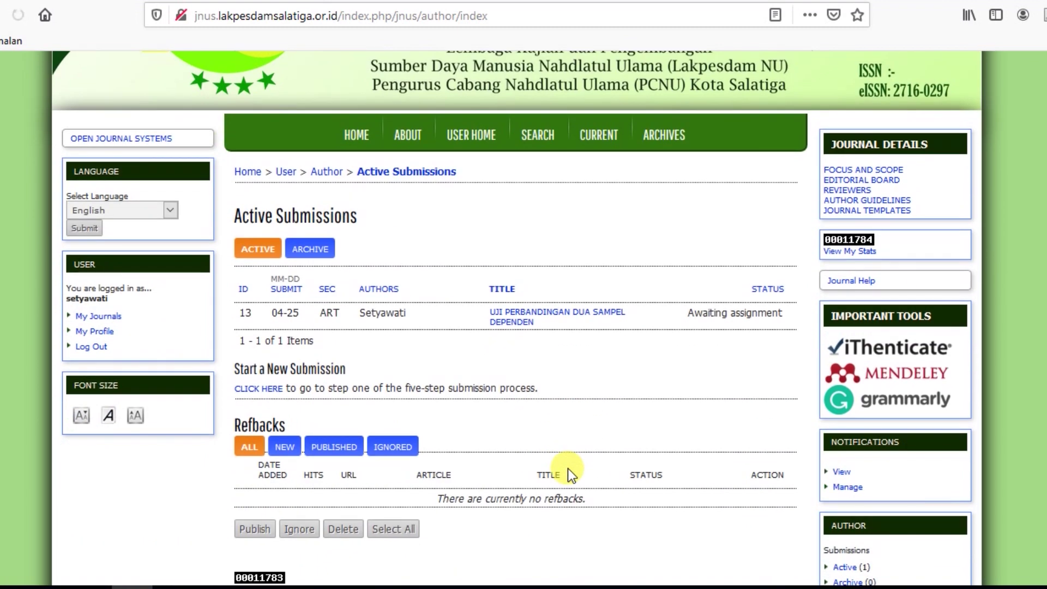